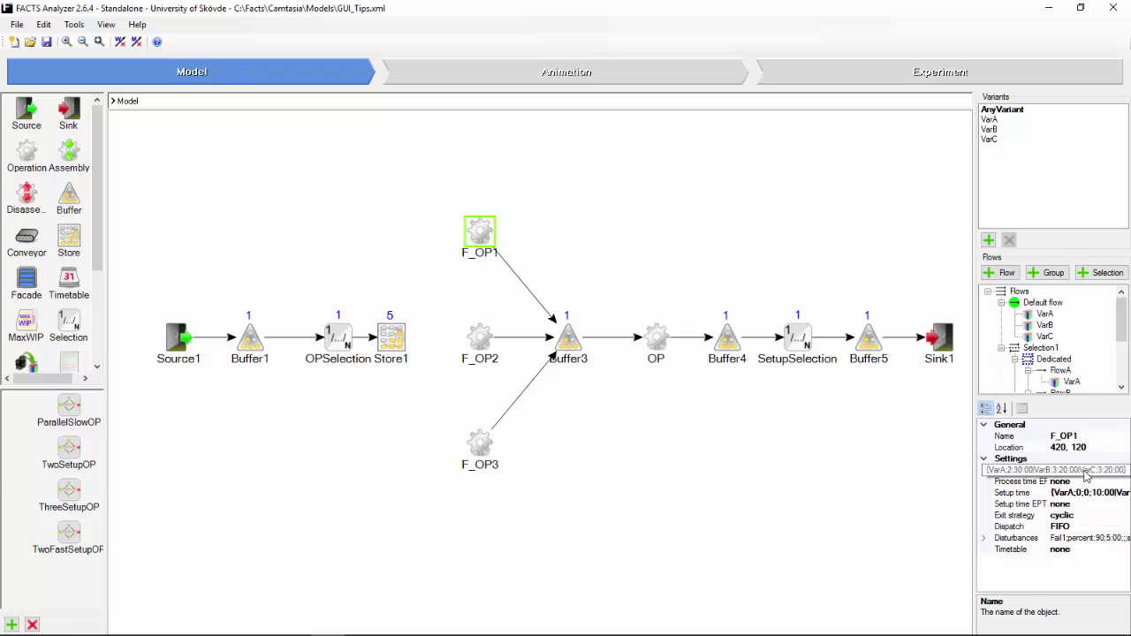
# Step: Inspect the per-variant process time table of F_OP1 and leave it without changes
pyautogui.click(1087, 469)
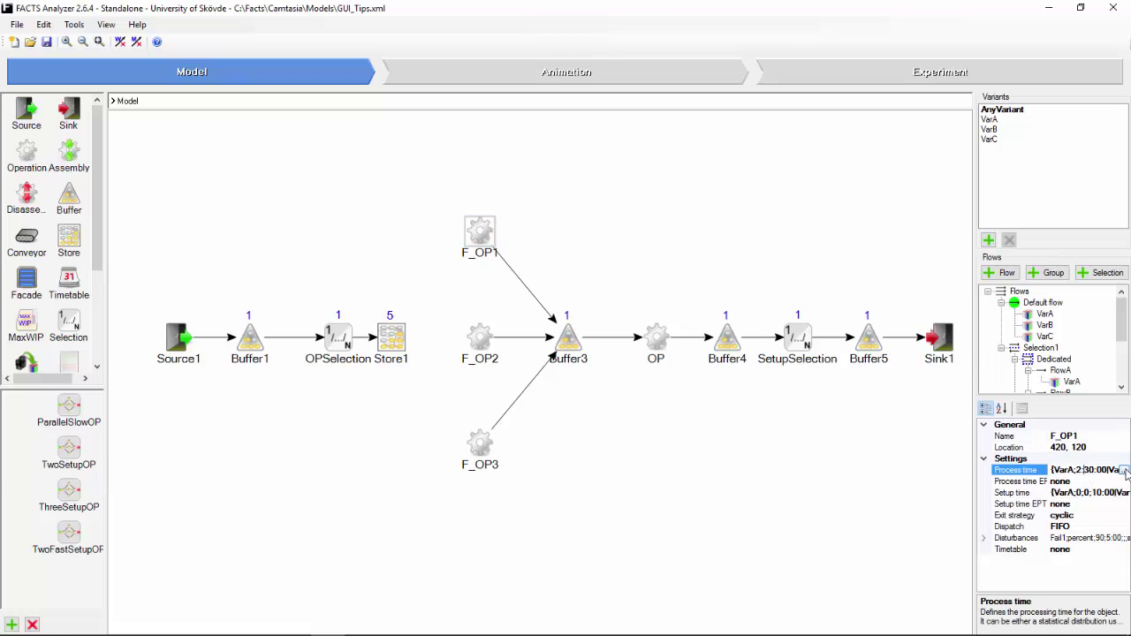
pyautogui.click(1124, 470)
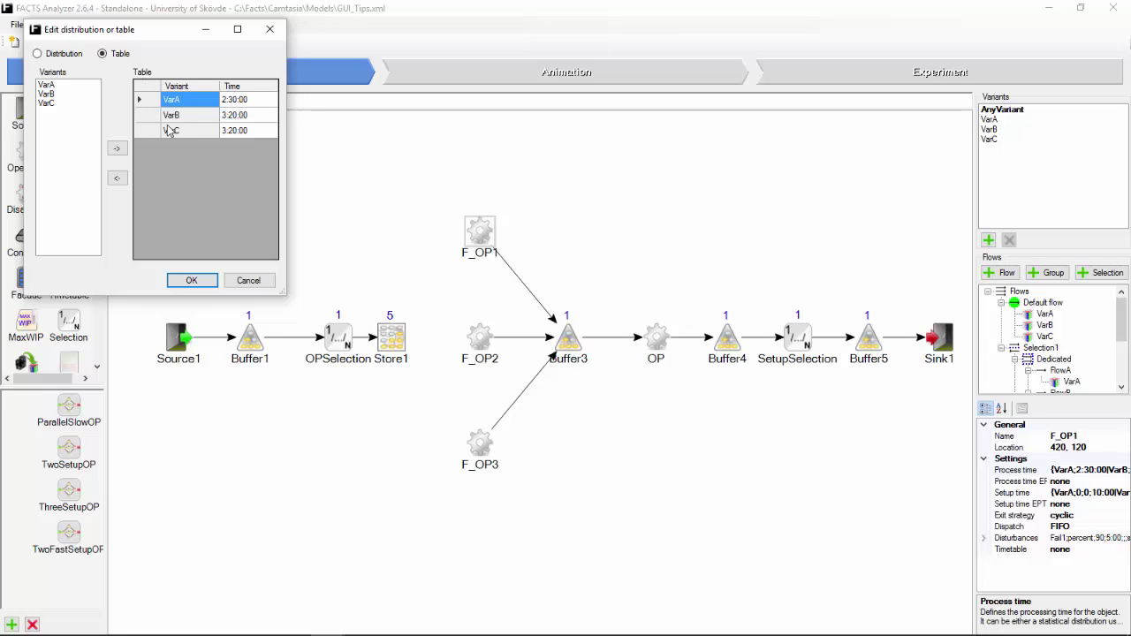
pyautogui.click(247, 281)
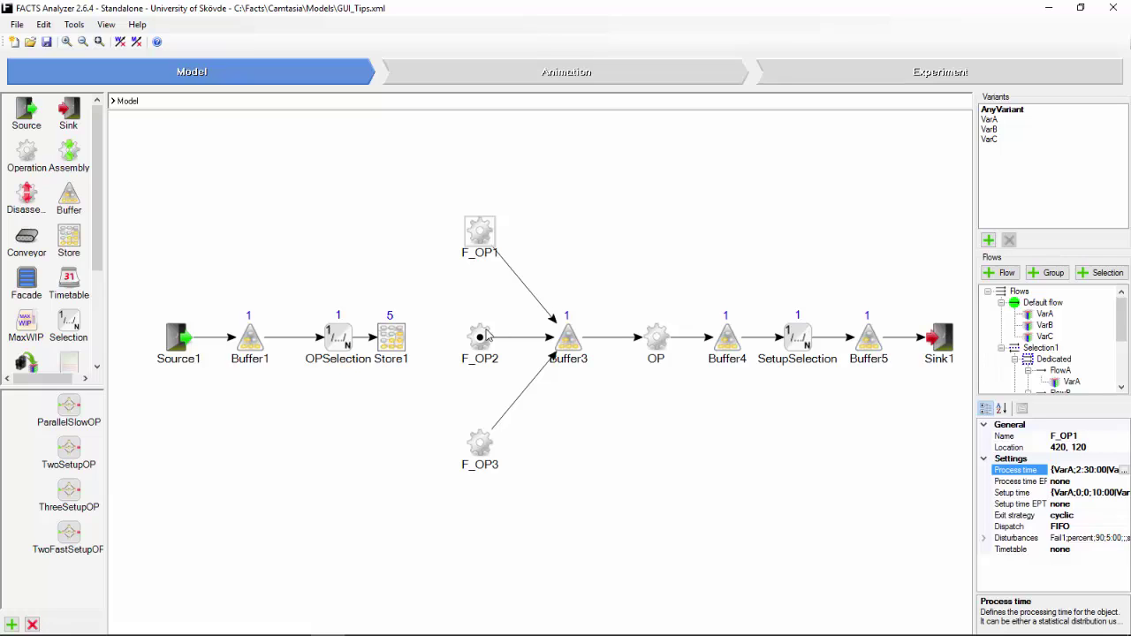
# Step: Select F_OP2, F_OP1, F_OP3 and OP together by adding them one by one to the selection
pyautogui.keyDown('ctrl'); pyautogui.click(482, 336); pyautogui.keyUp('ctrl')
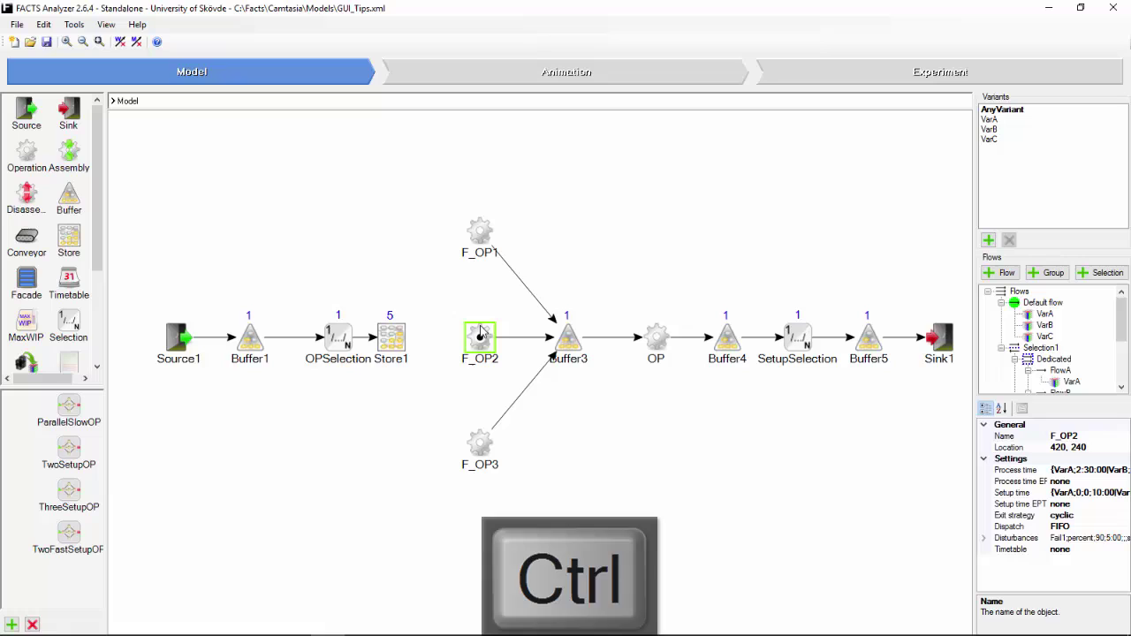
pyautogui.keyDown('ctrl'); pyautogui.click(482, 230); pyautogui.keyUp('ctrl')
pyautogui.keyDown('ctrl'); pyautogui.click(480, 444); pyautogui.keyUp('ctrl')
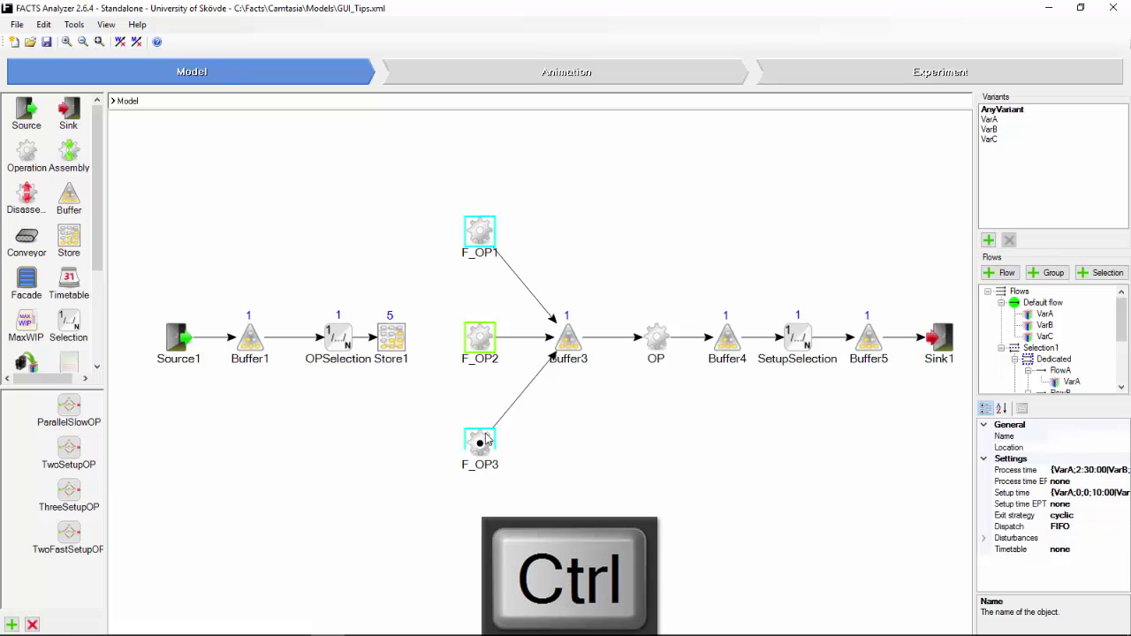
pyautogui.keyDown('ctrl'); pyautogui.click(667, 332); pyautogui.keyUp('ctrl')
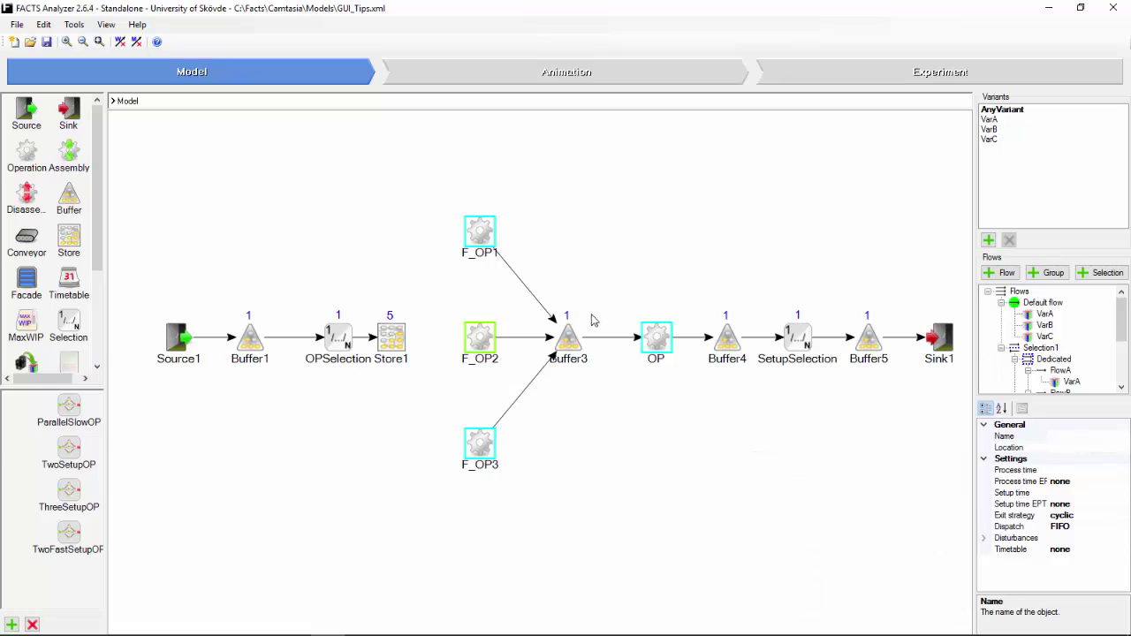
# Step: Remove F_OP1, F_OP2 and F_OP3 from the multiple selection, keeping only OP
pyautogui.press('ctrl')
pyautogui.keyDown('ctrl'); pyautogui.click(488, 241); pyautogui.keyUp('ctrl')
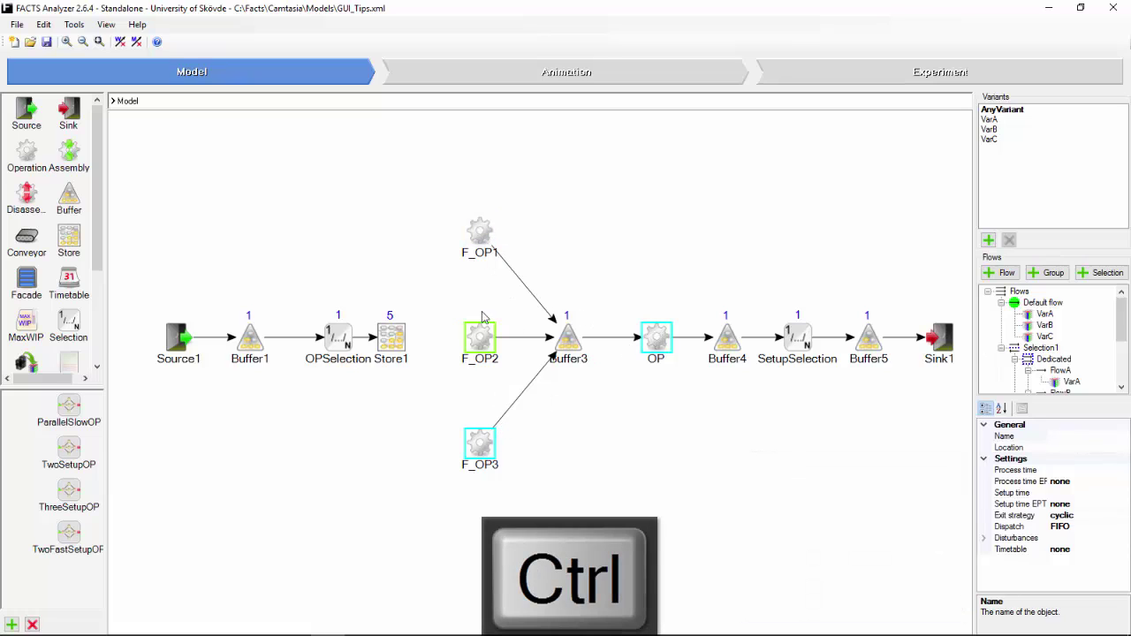
pyautogui.keyDown('ctrl'); pyautogui.click(483, 339); pyautogui.keyUp('ctrl')
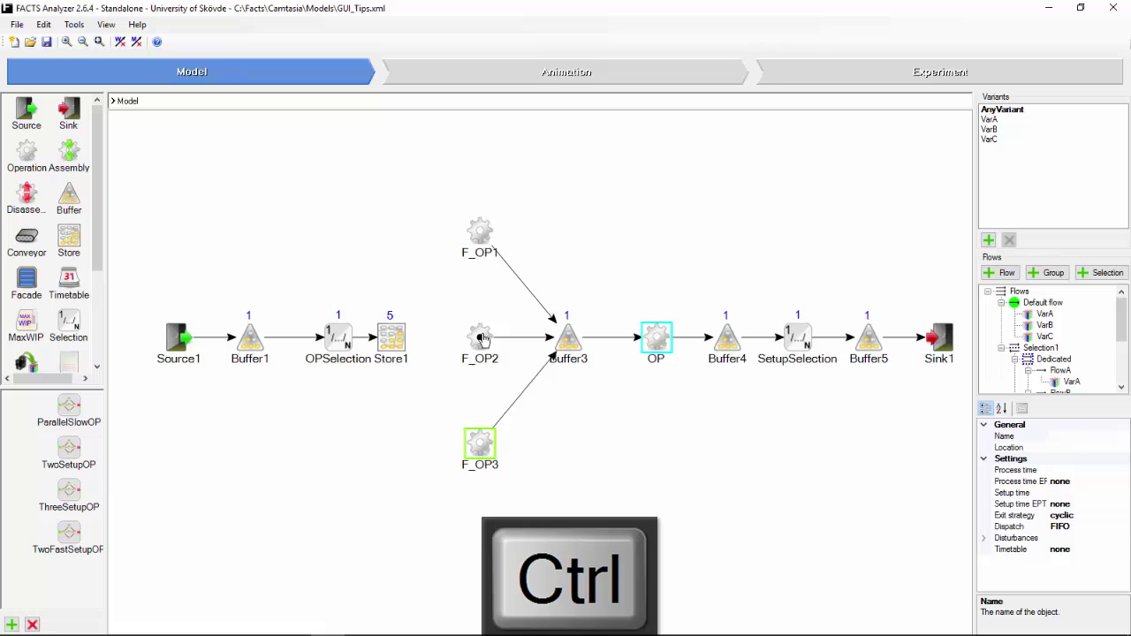
pyautogui.keyDown('ctrl'); pyautogui.click(482, 441); pyautogui.keyUp('ctrl')
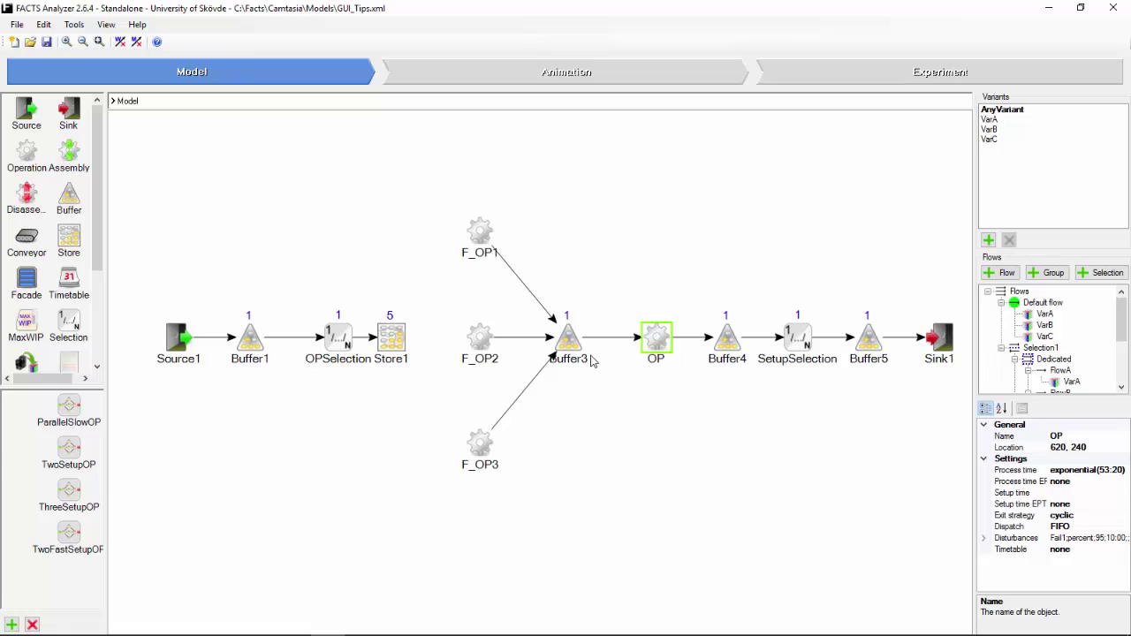
# Step: Select all objects of the same type as F_OP1, and separately all objects of the same type as Buffer3
pyautogui.rightClick(485, 231)
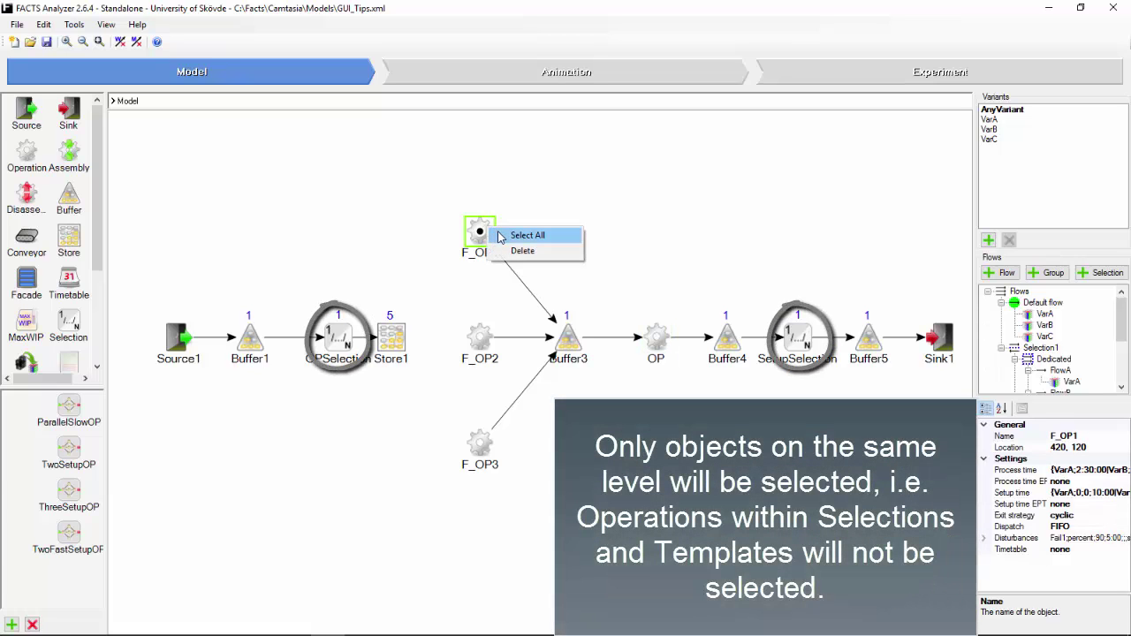
pyautogui.click(501, 236)
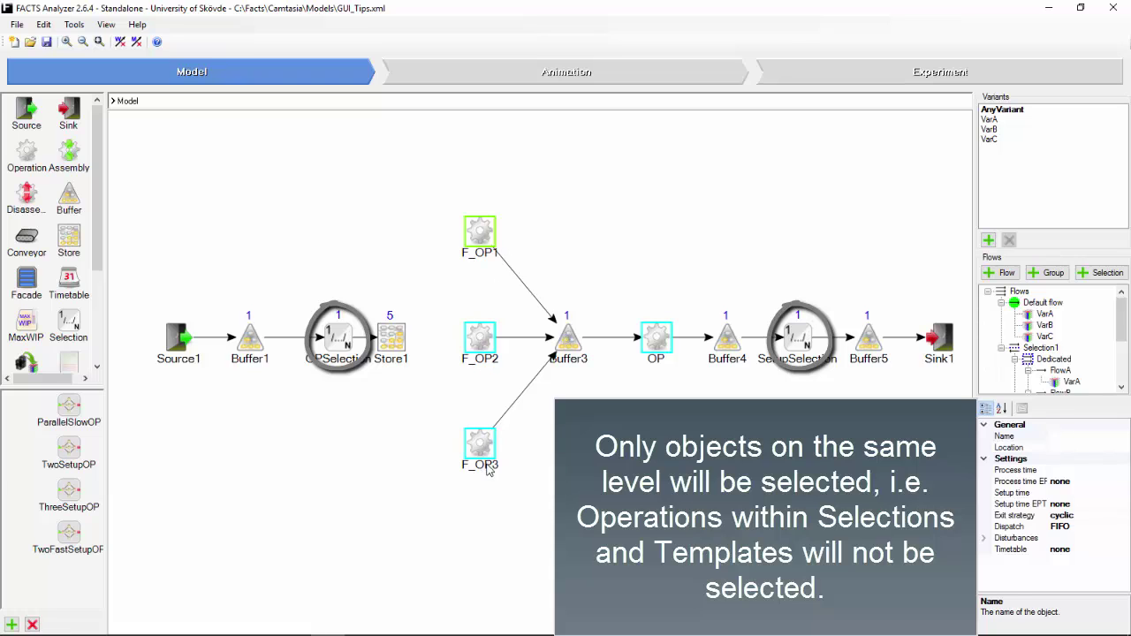
pyautogui.rightClick(581, 345)
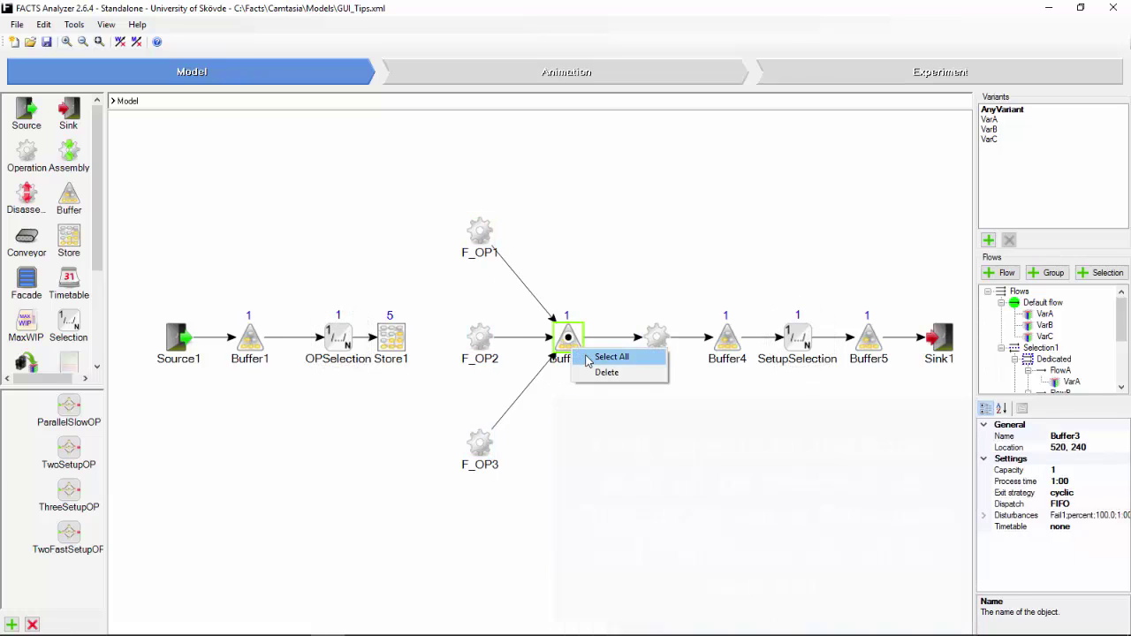
pyautogui.click(612, 356)
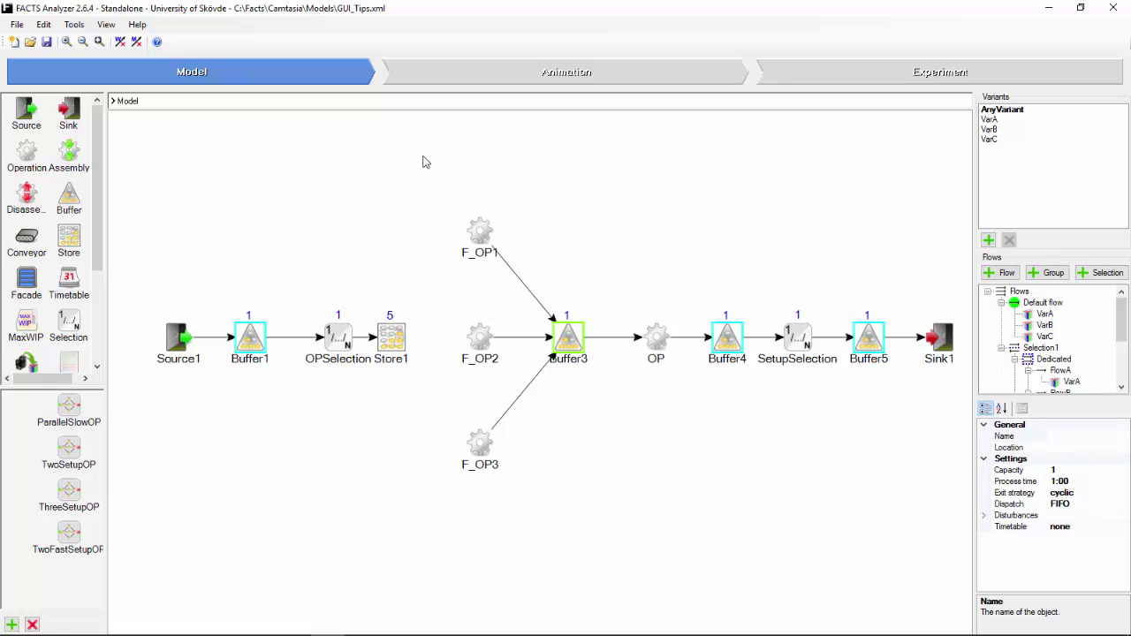
# Step: Area-select F_OP1, F_OP2 and F_OP3, and repeat with a larger area that also takes in Buffer3 and the links between them
pyautogui.moveTo(423, 157); pyautogui.dragTo(528, 520)
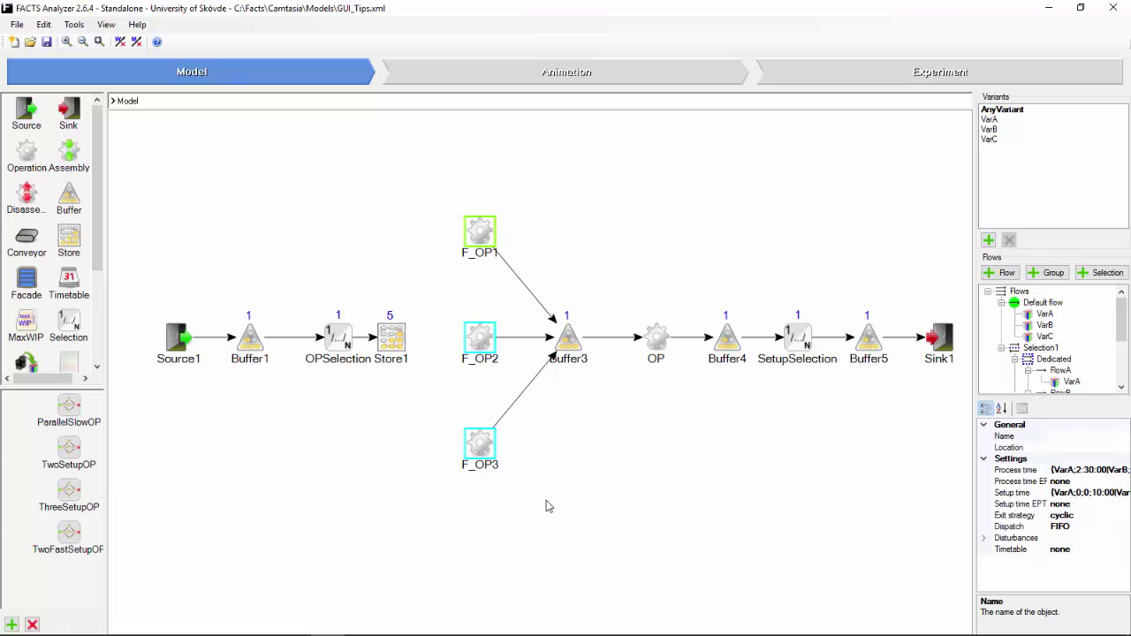
pyautogui.moveTo(394, 156); pyautogui.dragTo(606, 552)
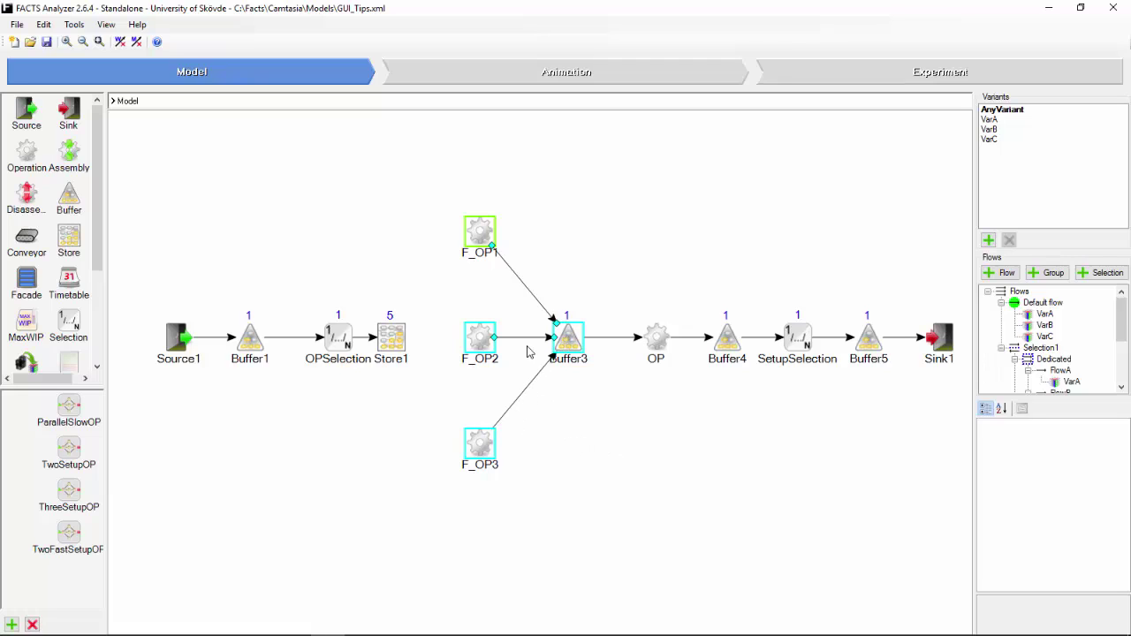
pyautogui.click(530, 298)
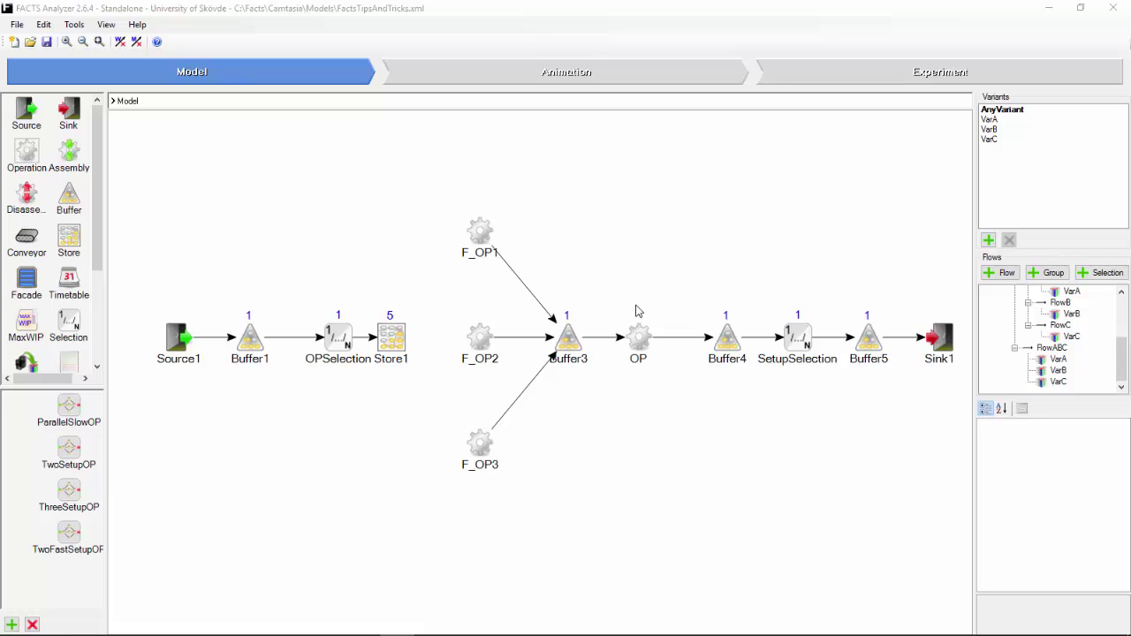
# Step: Add two new Operation objects, one beneath the other, below OP in the model
pyautogui.click(640, 341)
pyautogui.moveTo(32, 155); pyautogui.dragTo(621, 393)
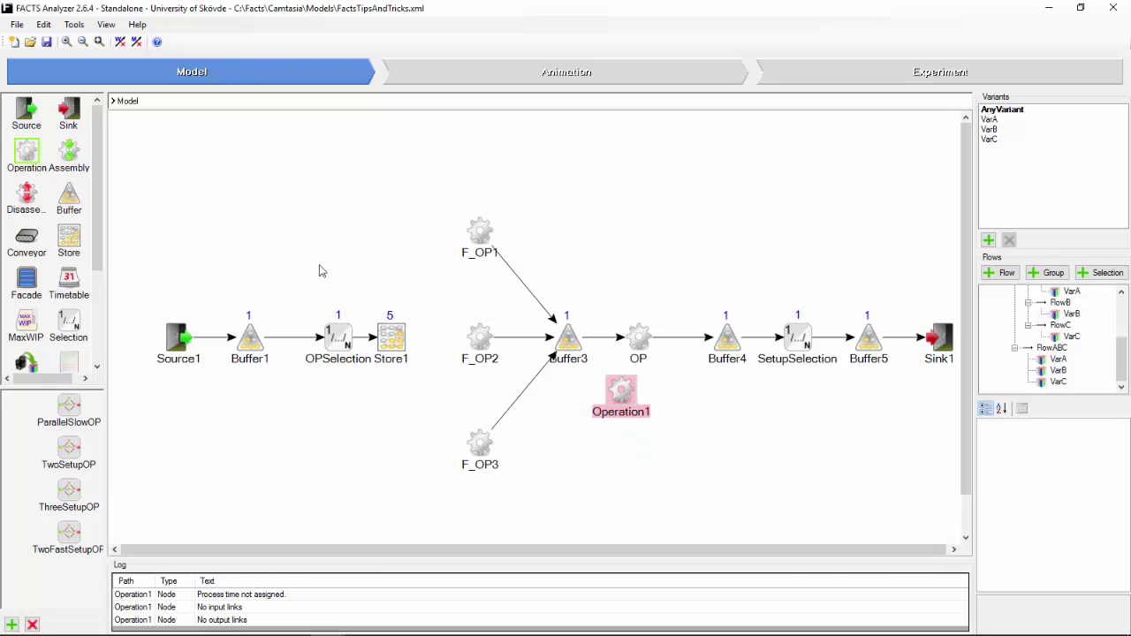
pyautogui.moveTo(36, 153); pyautogui.dragTo(614, 382)
# Step: Select the two new operations below OP together and delete them
pyautogui.moveTo(669, 491); pyautogui.dragTo(587, 370)
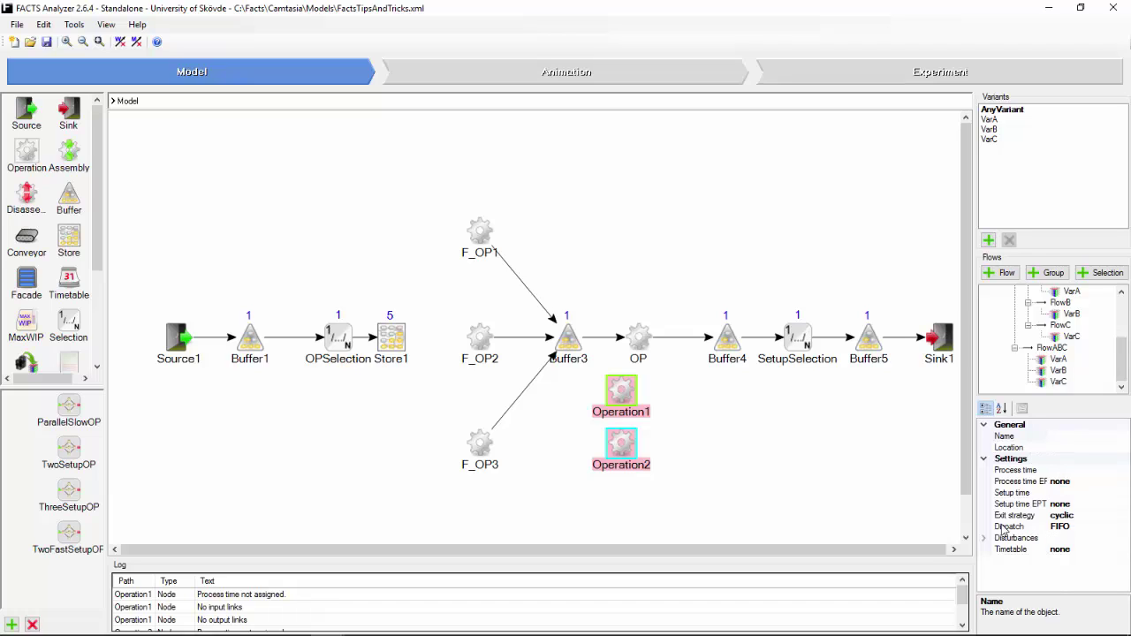
pyautogui.click(679, 476)
pyautogui.moveTo(672, 492); pyautogui.dragTo(579, 373)
pyautogui.press('Delete')
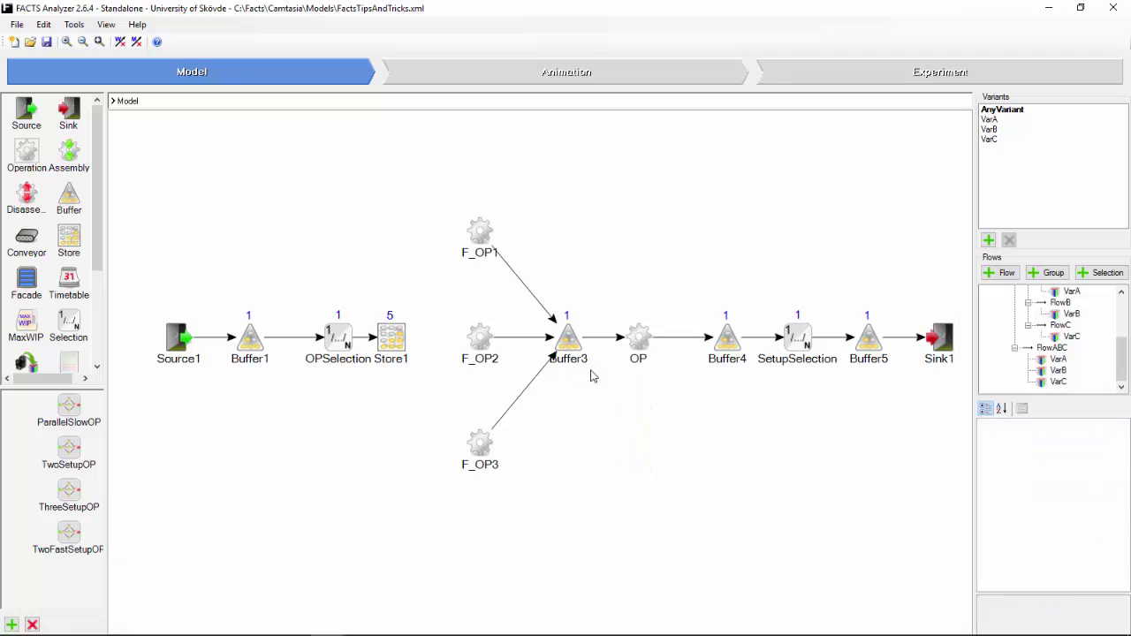
# Step: Try to duplicate the OP operation by copying and pasting it
pyautogui.click(637, 336)
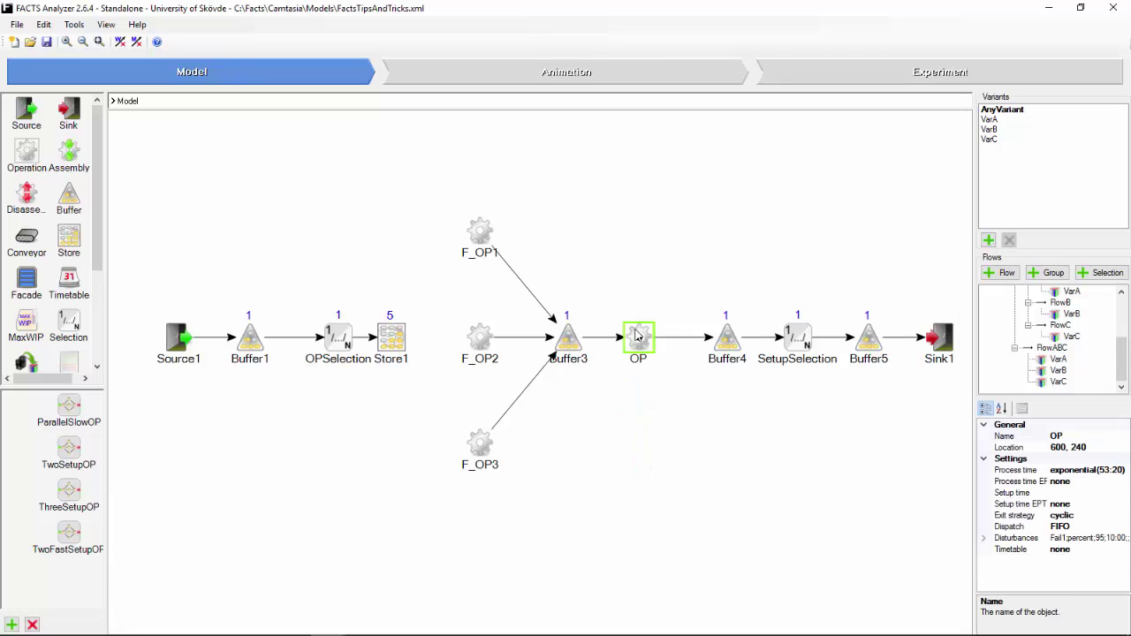
pyautogui.hotkey('ctrl', 'c')
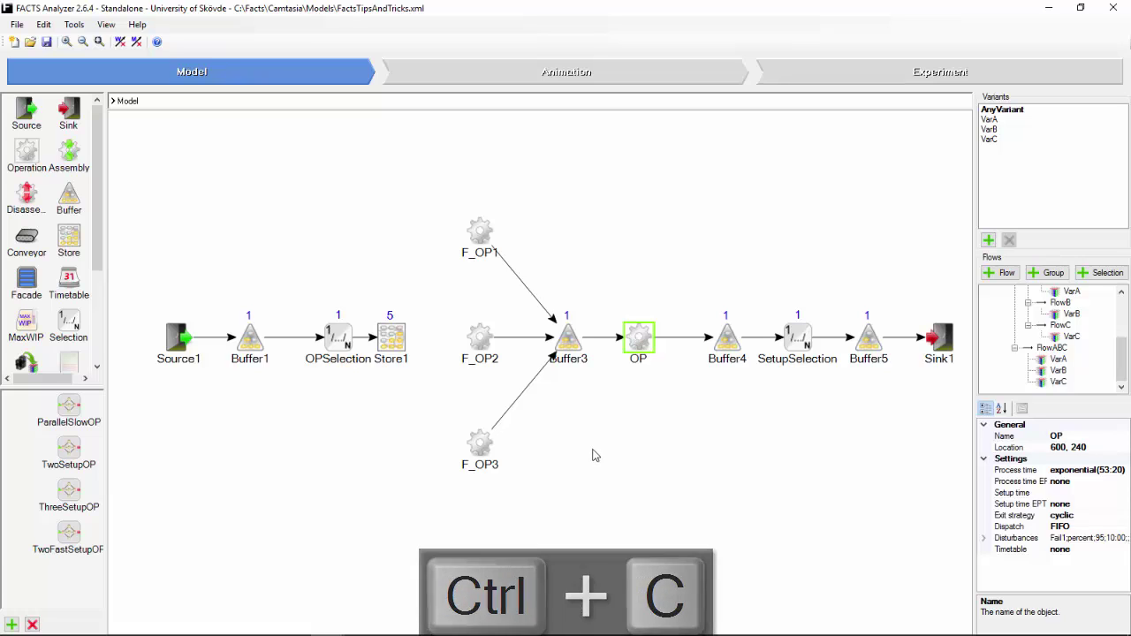
pyautogui.hotkey('ctrl', 'v')
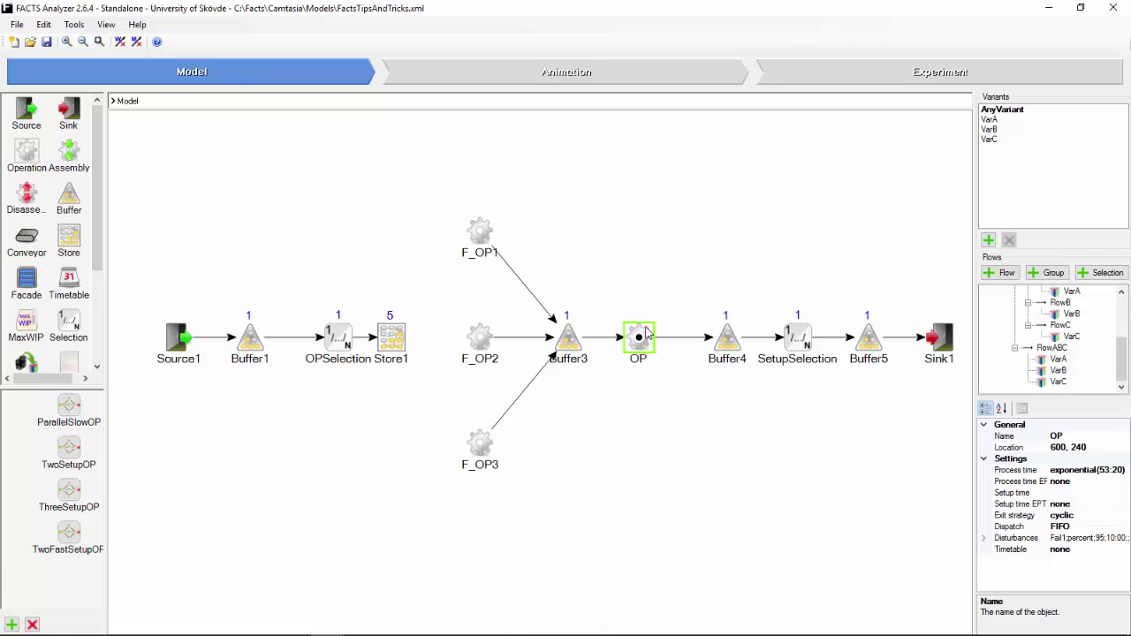
# Step: Place two duplicates of OP, including its settings, one beneath the other below the original
pyautogui.press('ctrl')
pyautogui.moveTo(645, 335); pyautogui.dragTo(643, 420)
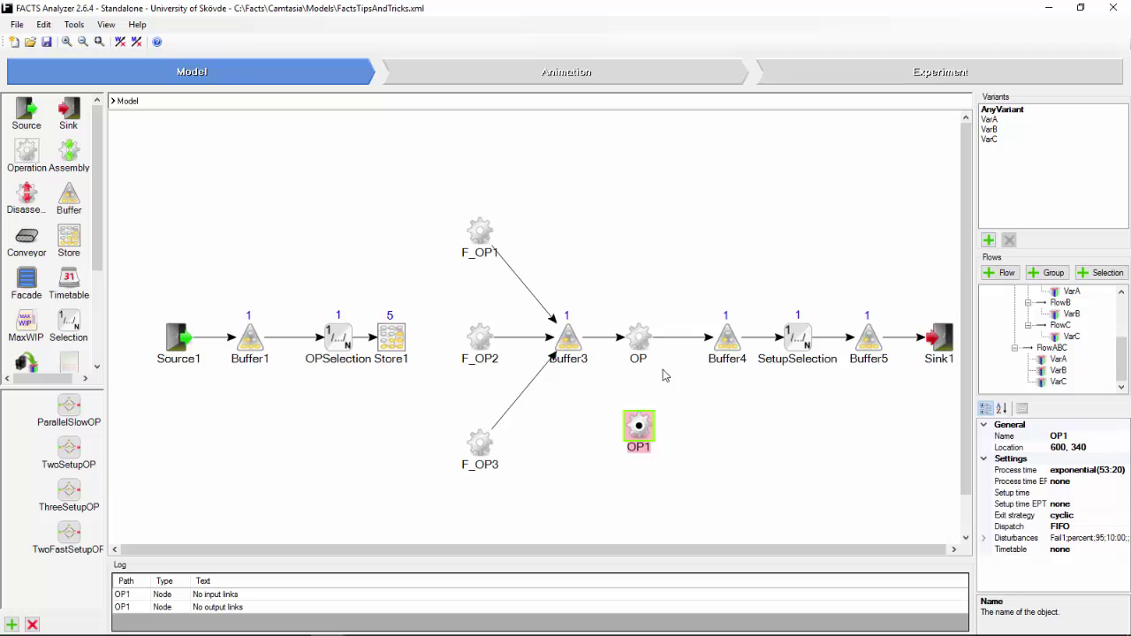
pyautogui.click(642, 333)
pyautogui.press('ctrl')
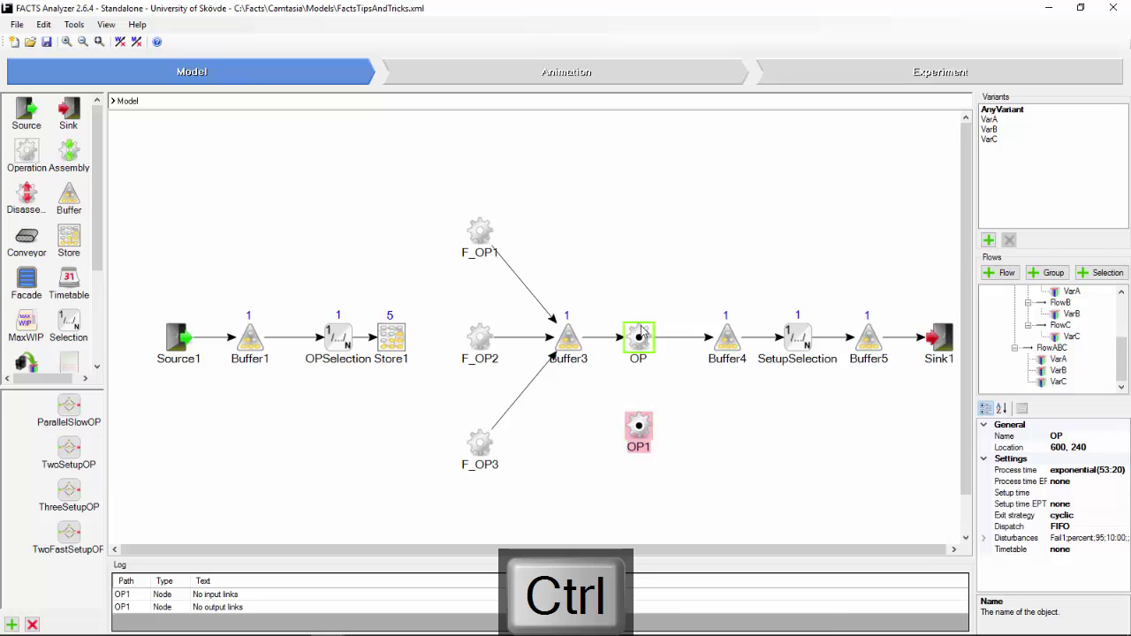
pyautogui.moveTo(642, 332); pyautogui.dragTo(658, 495)
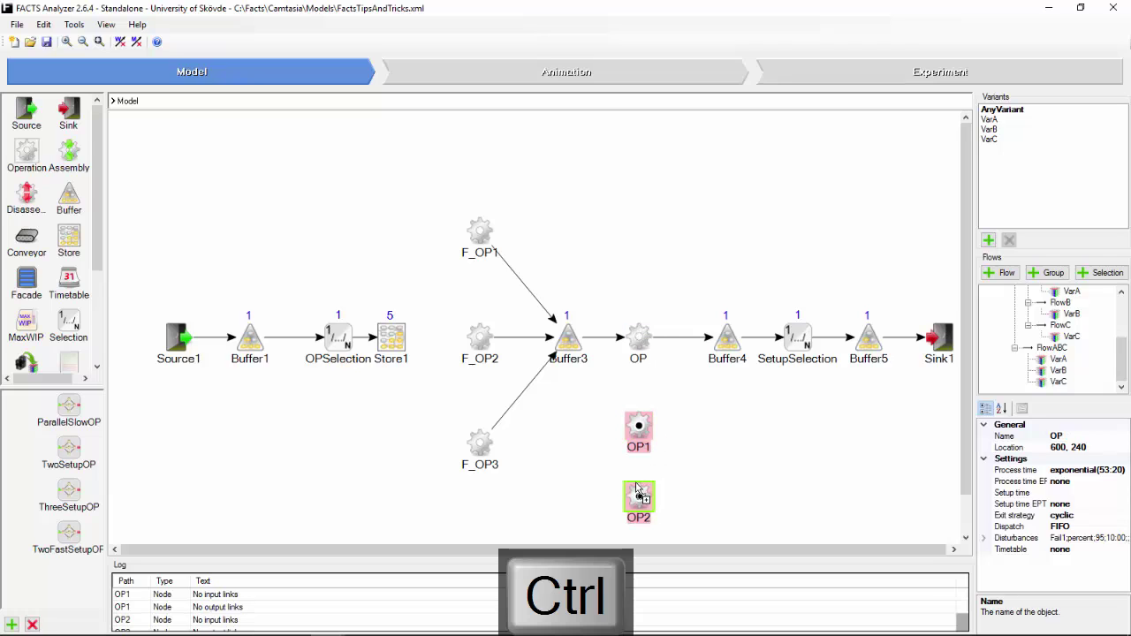
pyautogui.click(681, 497)
# Step: Select OP, OP1 and OP2 together and draw a link from Buffer3 across to Buffer4
pyautogui.click(650, 431)
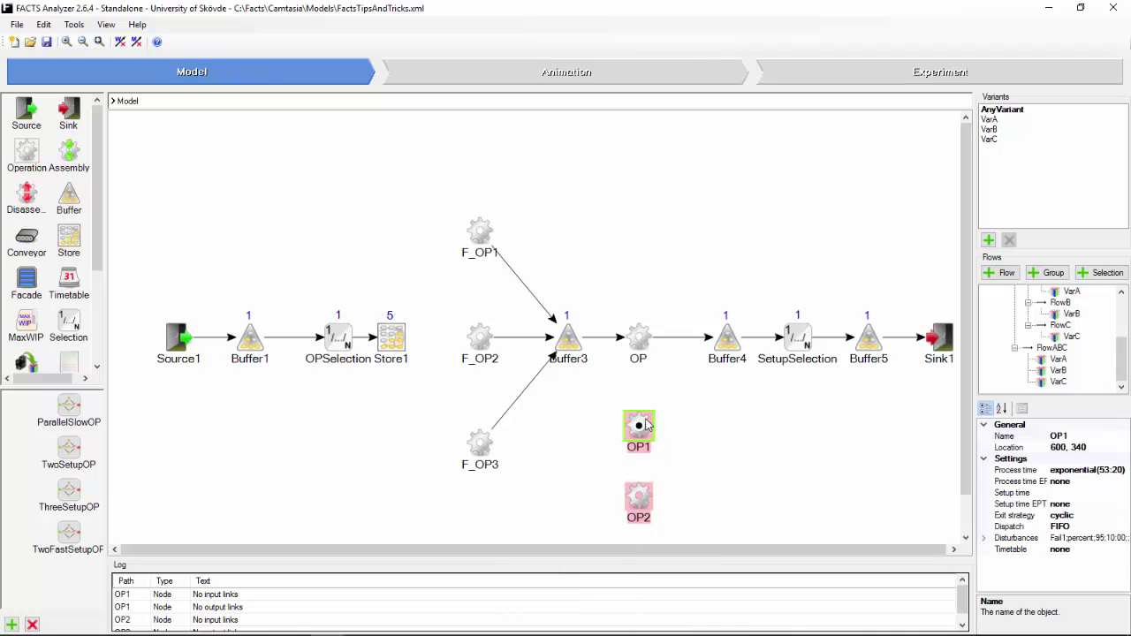
pyautogui.click(644, 333)
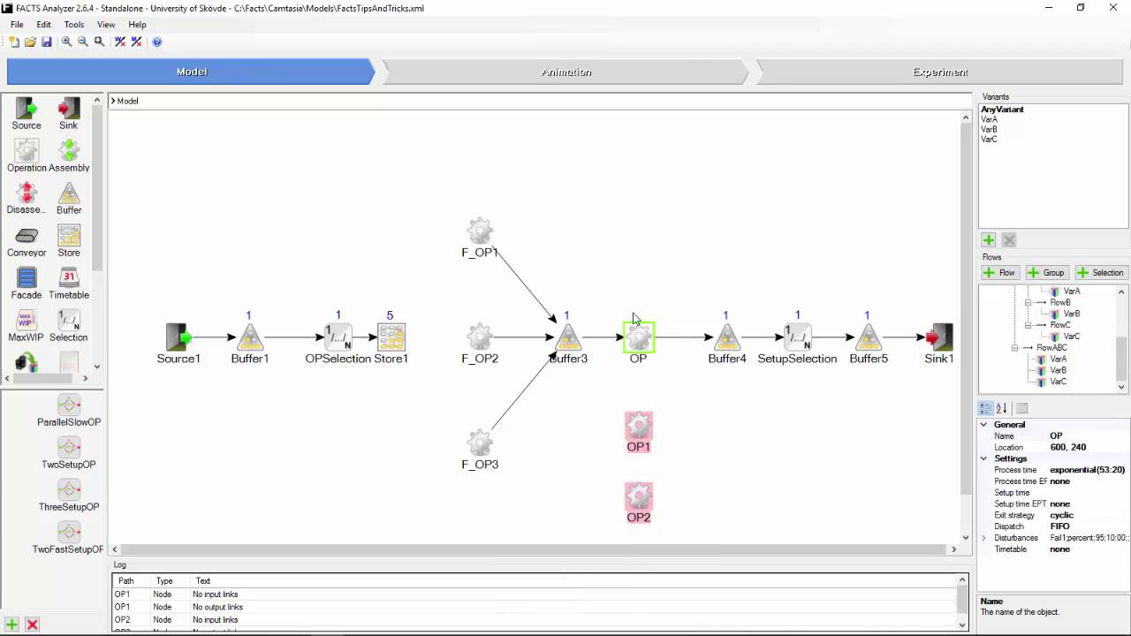
pyautogui.moveTo(618, 294); pyautogui.dragTo(669, 548)
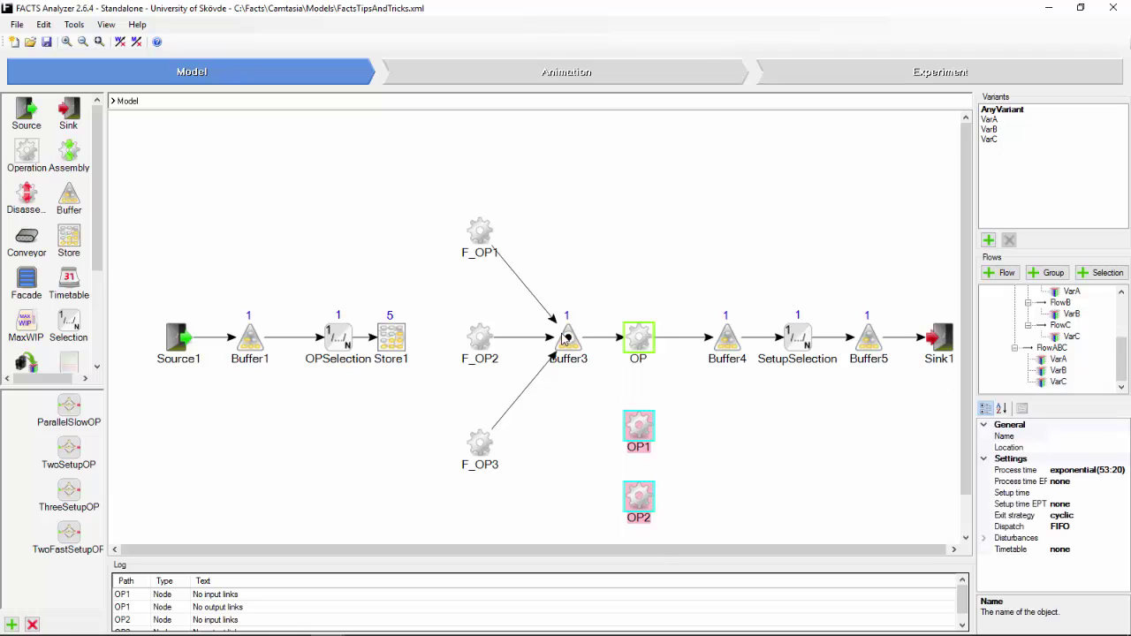
pyautogui.moveTo(573, 343)
pyautogui.mouseDown()
pyautogui.moveTo(639, 422)
pyautogui.moveTo(725, 342)
pyautogui.mouseUp()
pyautogui.moveTo(570, 343)
pyautogui.mouseDown()
pyautogui.moveTo(591, 407)
pyautogui.moveTo(645, 496)
pyautogui.moveTo(730, 345)
pyautogui.mouseUp()
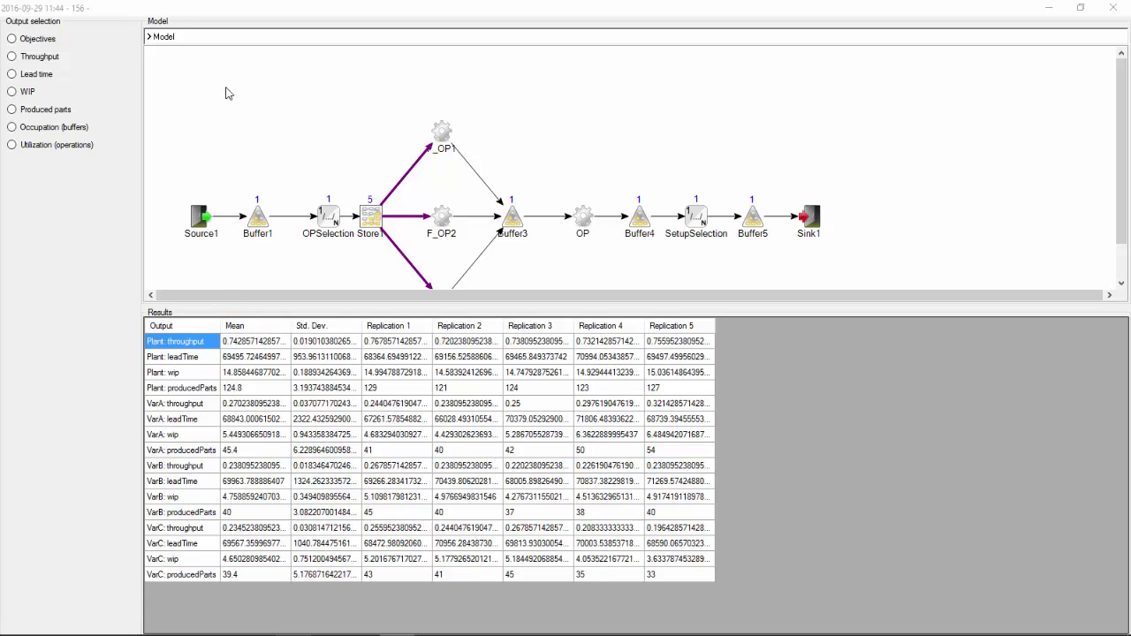
# Step: Compare the simulation results of F_OP1, F_OP2 and OP in one table with standard deviations shown
pyautogui.click(332, 85)
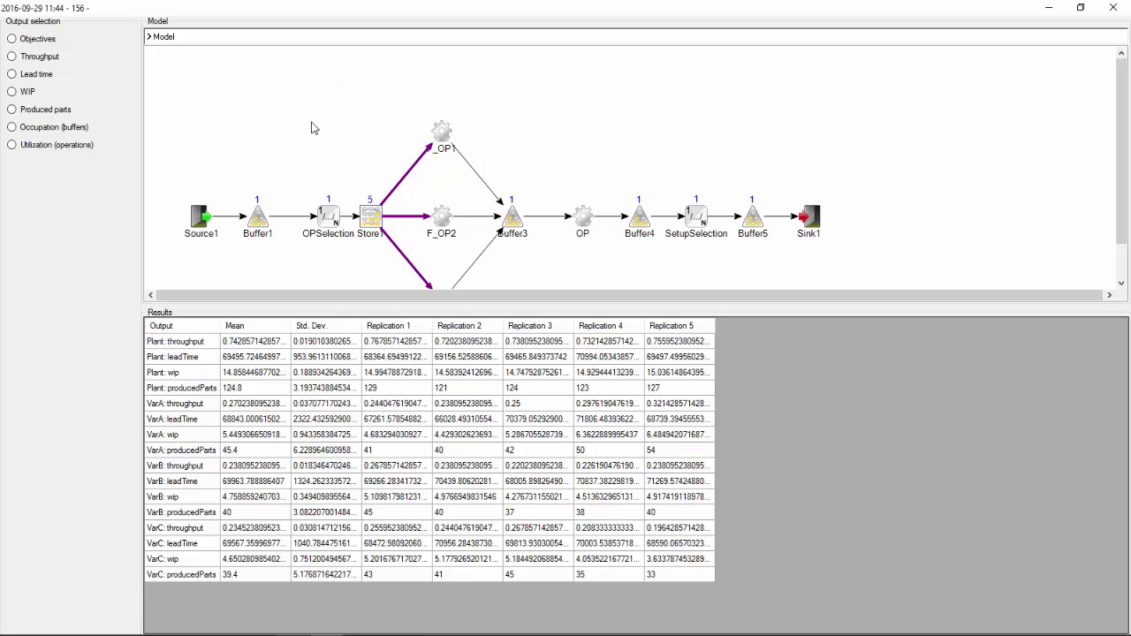
pyautogui.click(445, 131)
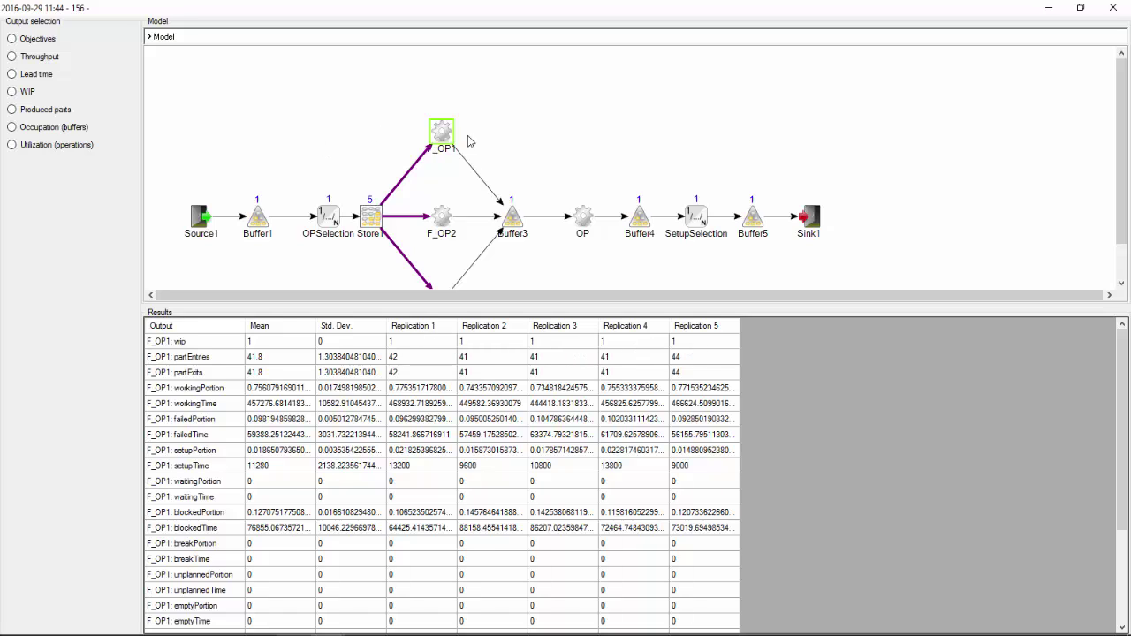
pyautogui.press('ctrl')
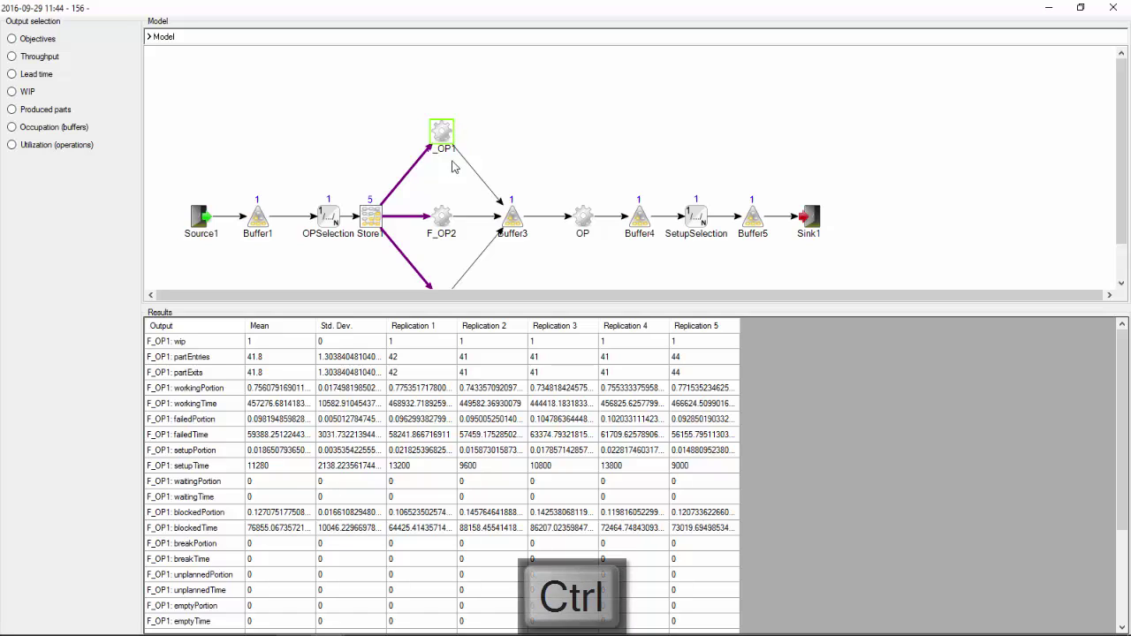
pyautogui.keyDown('ctrl'); pyautogui.click(442, 215); pyautogui.keyUp('ctrl')
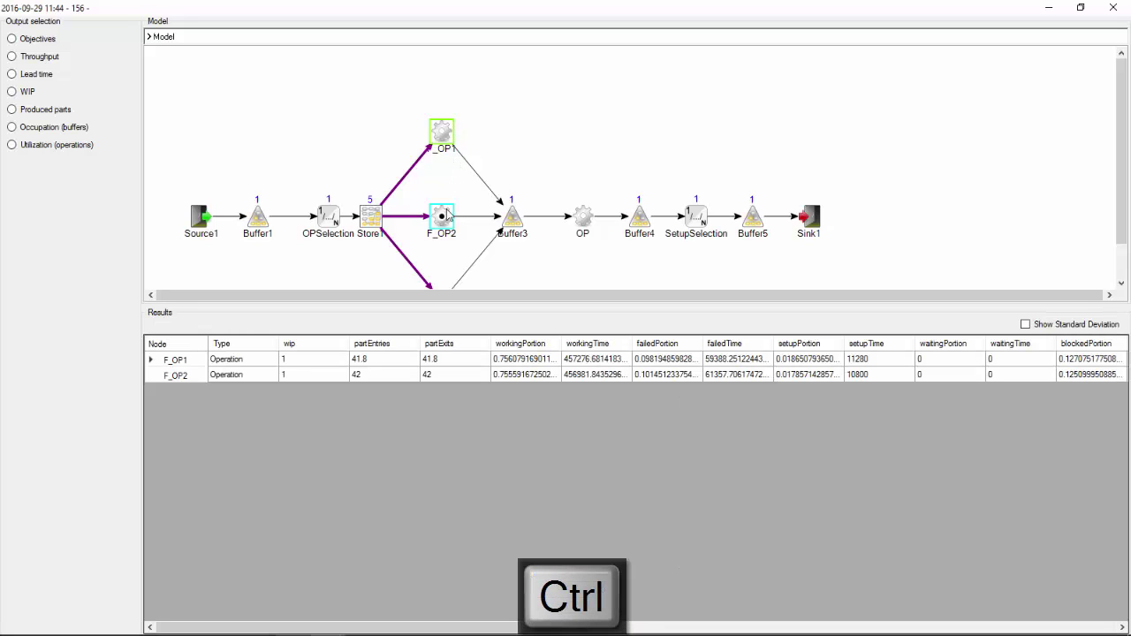
pyautogui.keyDown('ctrl'); pyautogui.click(583, 216); pyautogui.keyUp('ctrl')
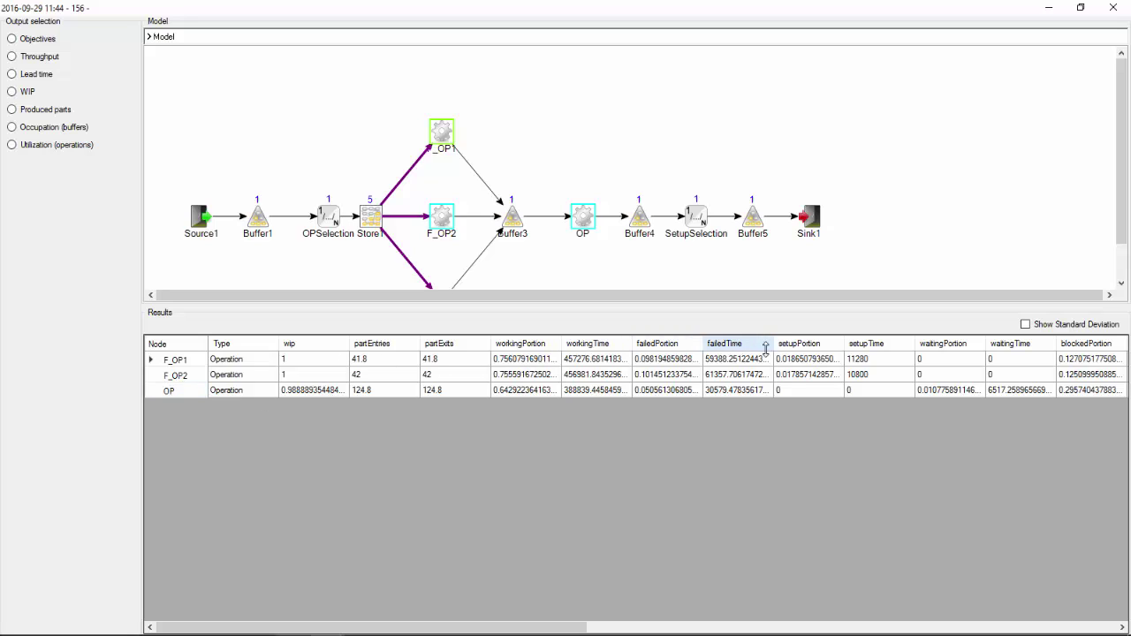
pyautogui.click(1026, 325)
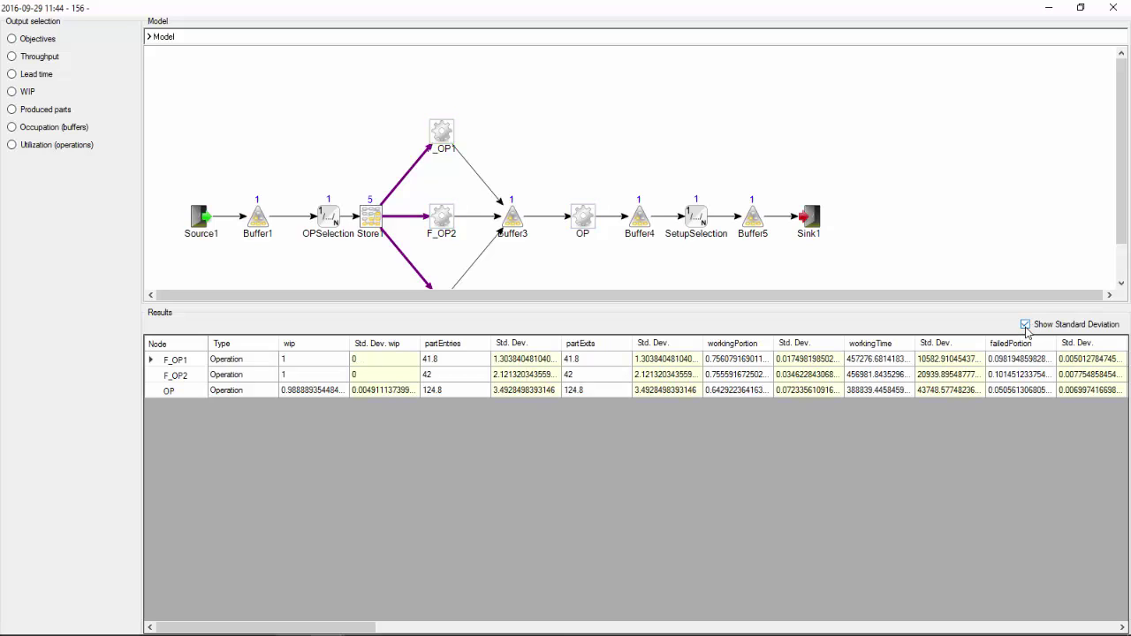
# Step: Hide the standard deviations and select all operations in the model, starting from F_OP1, to list their results in one table
pyautogui.click(1025, 325)
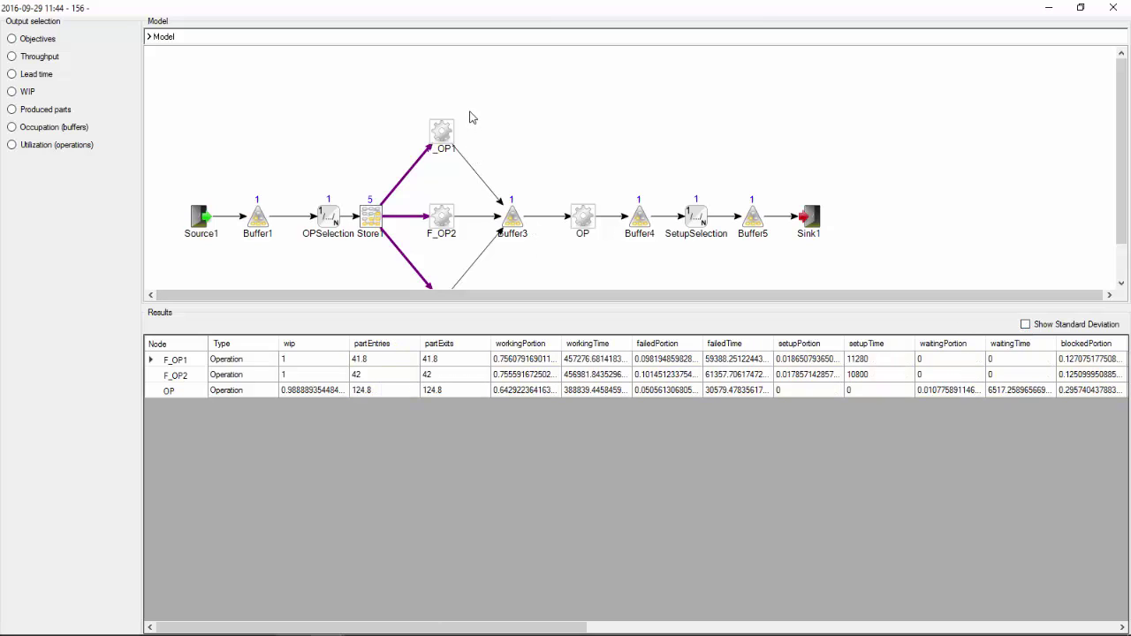
pyautogui.click(442, 132)
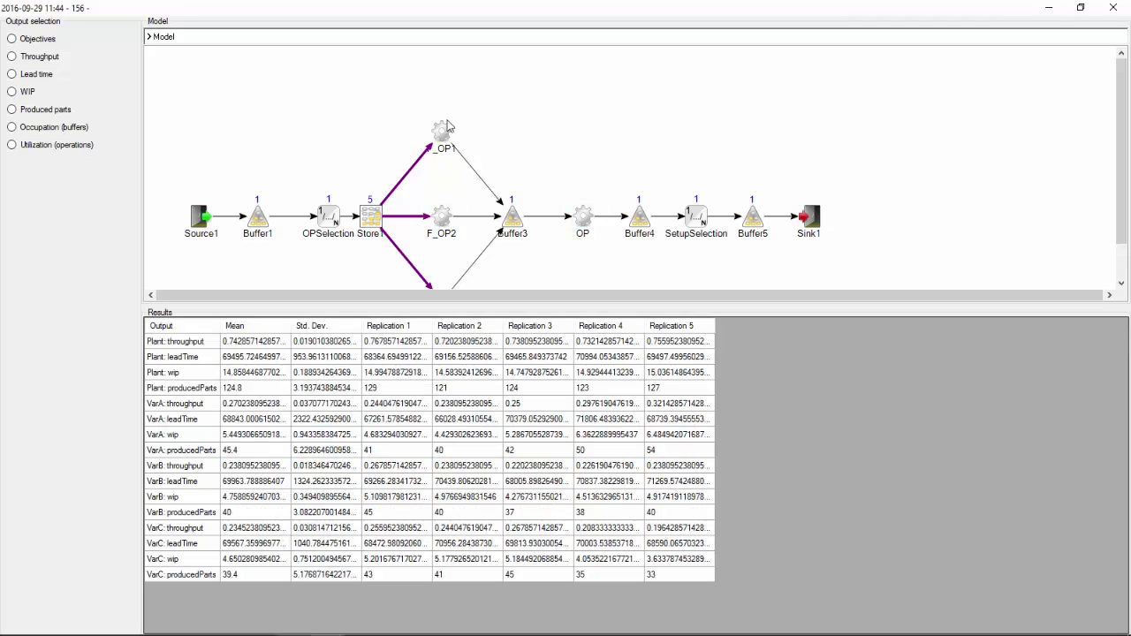
pyautogui.rightClick(446, 126)
pyautogui.click(464, 132)
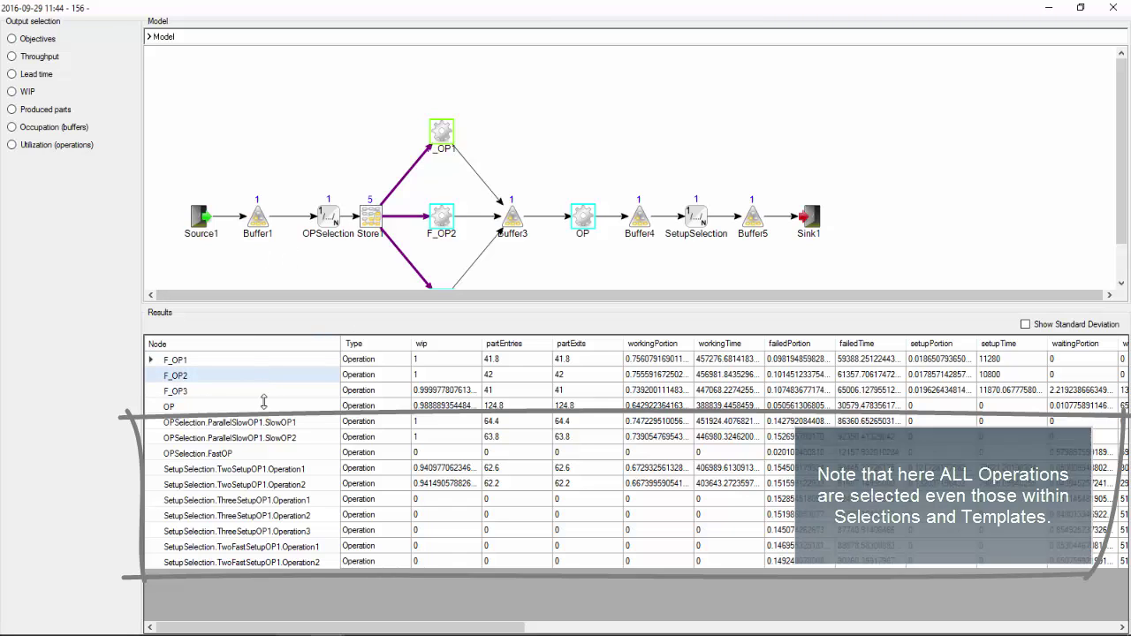
# Step: Copy the whole results table of all operations and clear the object selection in the model
pyautogui.click(363, 362)
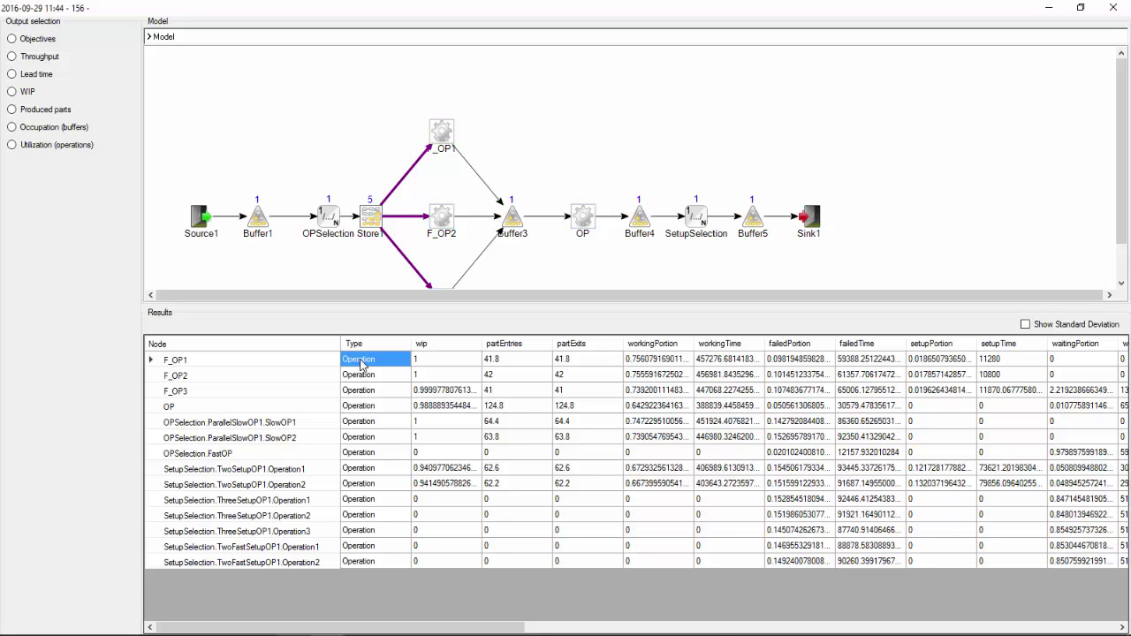
pyautogui.hotkey('ctrl', 'a')
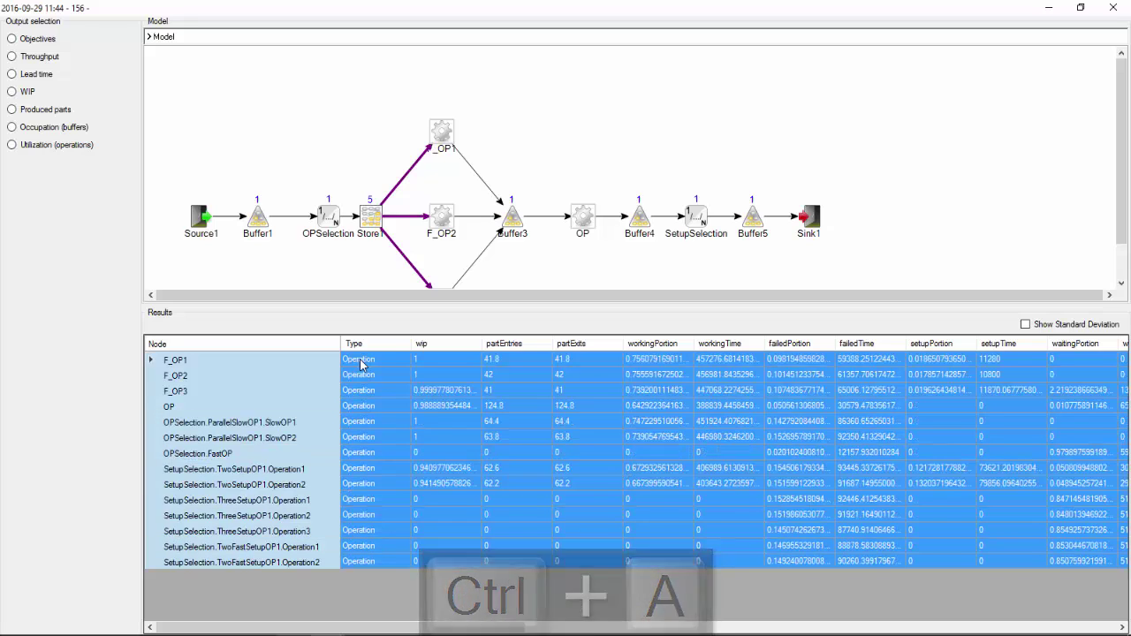
pyautogui.hotkey('ctrl', 'c')
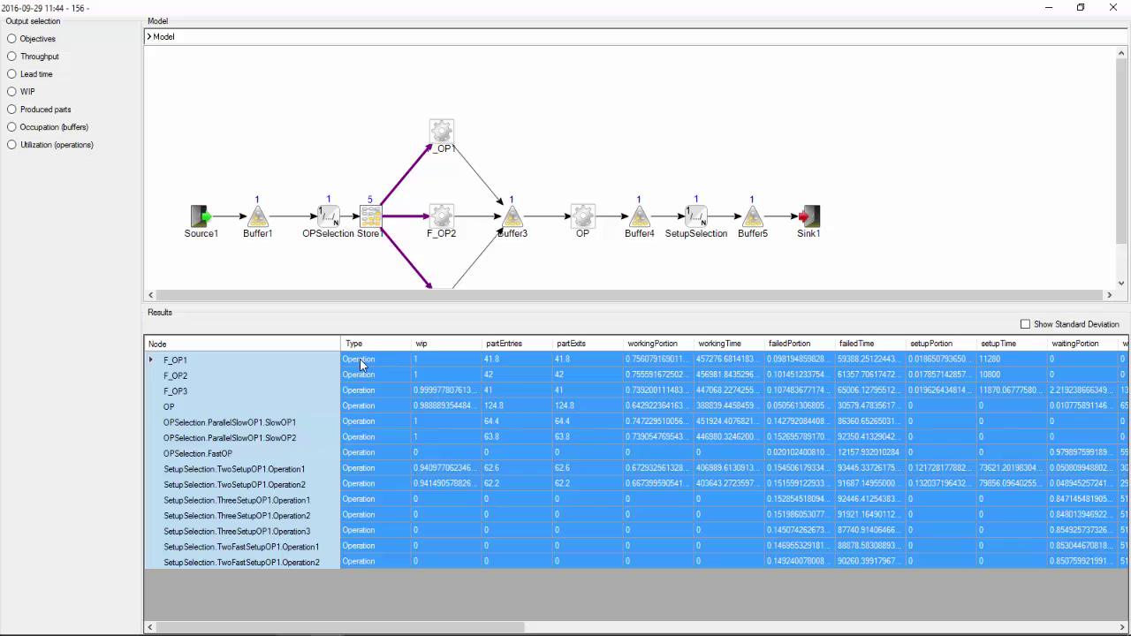
pyautogui.rightClick(292, 206)
pyautogui.click(278, 150)
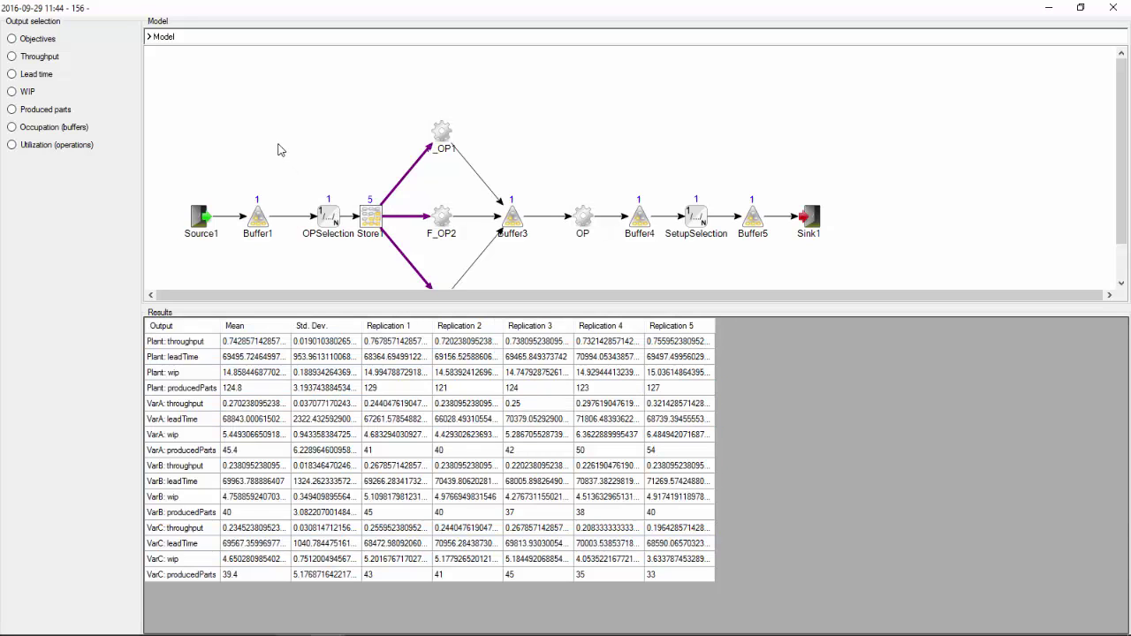
# Step: Examine the result charts one by one, from Objectives and Throughput through Lead time, WIP, Produced parts and Occupation to Utilization
pyautogui.click(32, 40)
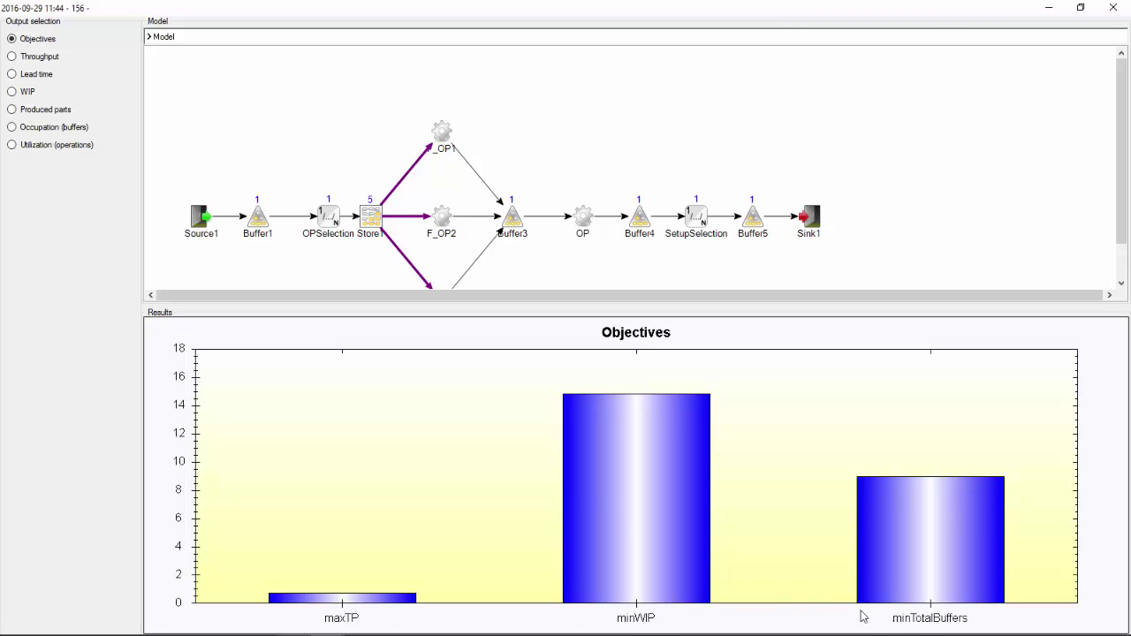
pyautogui.click(54, 60)
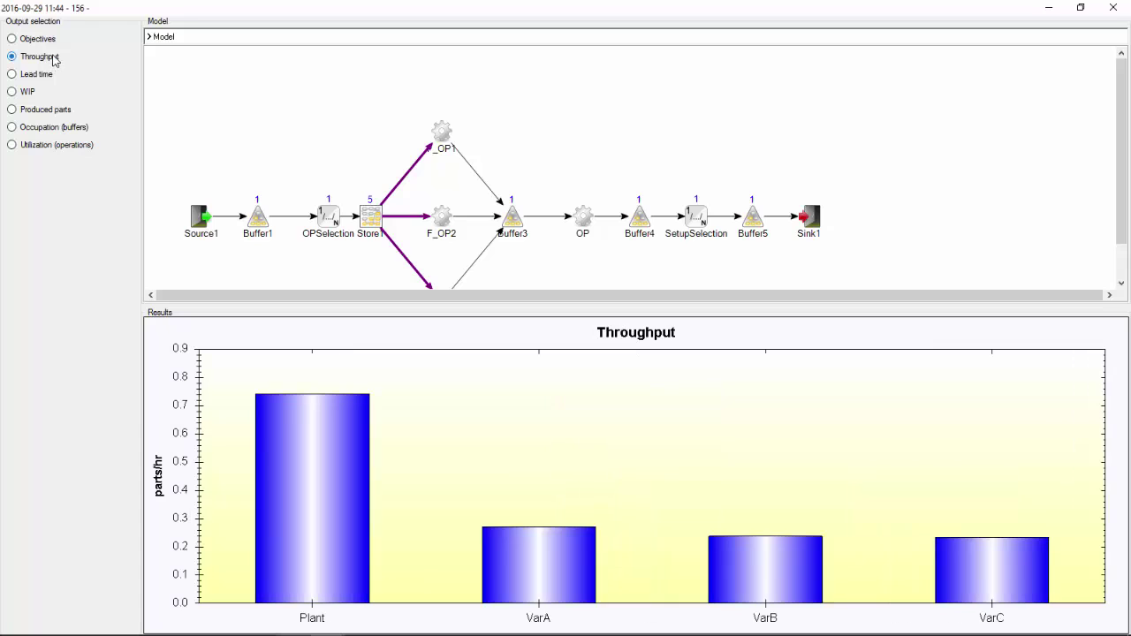
pyautogui.click(36, 76)
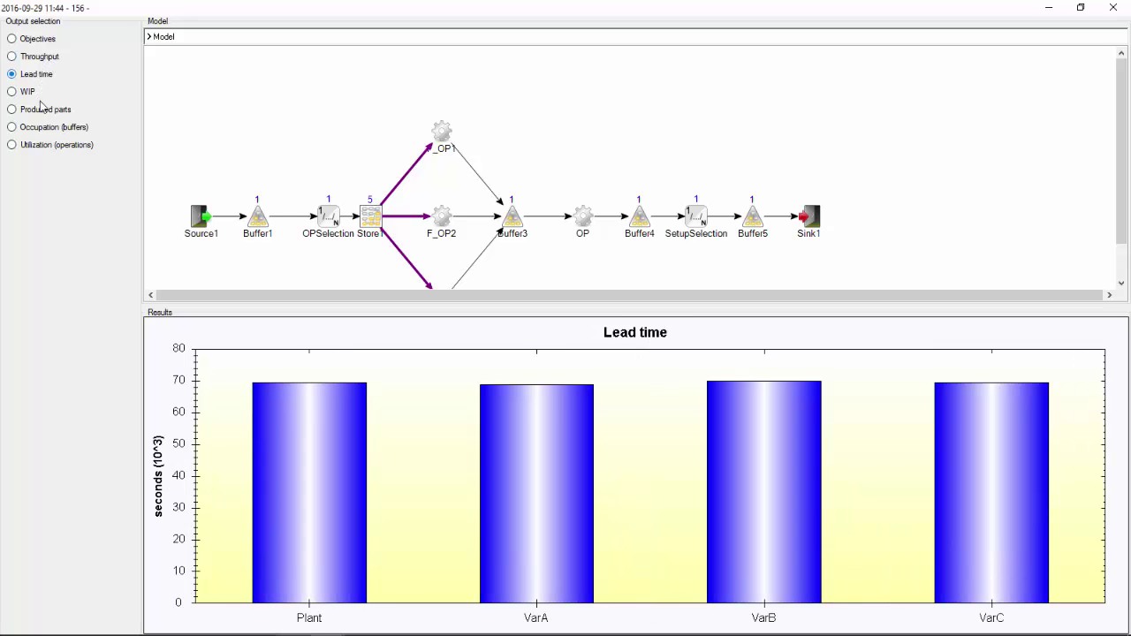
pyautogui.click(28, 94)
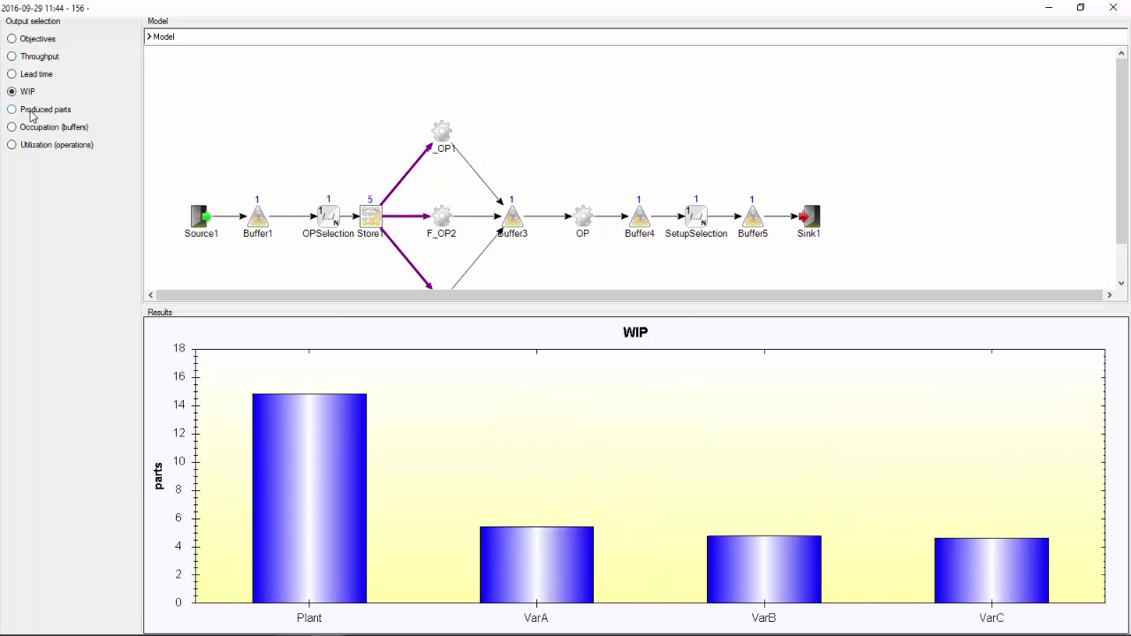
pyautogui.click(32, 112)
pyautogui.click(32, 131)
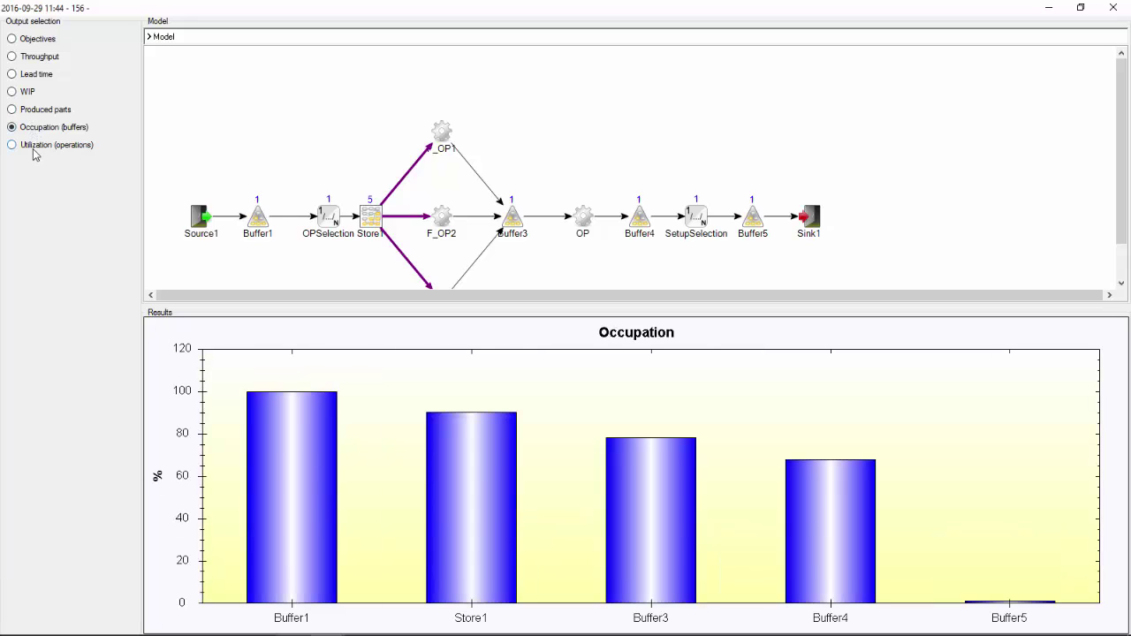
pyautogui.click(33, 150)
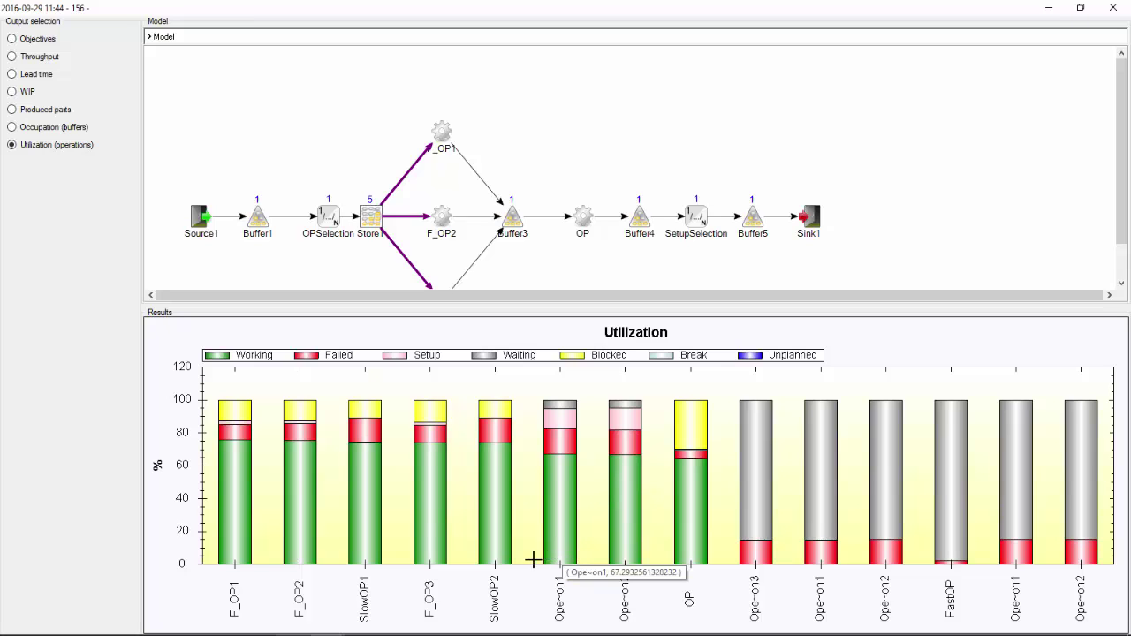
# Step: Sort the Utilization chart on Failed and also on order in model
pyautogui.rightClick(392, 477)
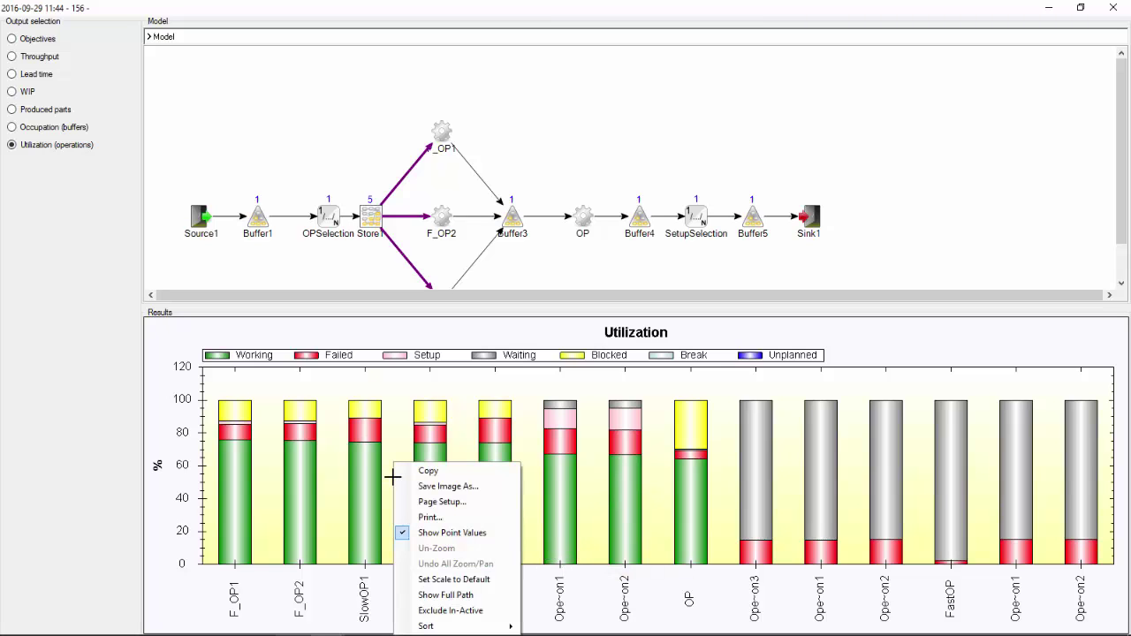
pyautogui.moveTo(464, 629)
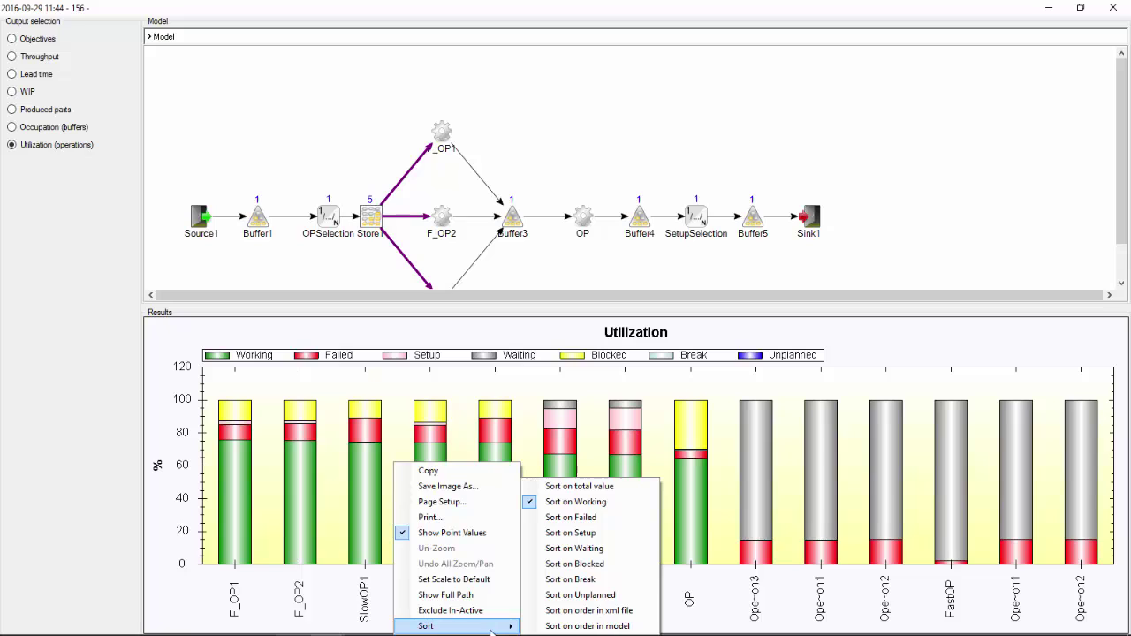
pyautogui.click(584, 522)
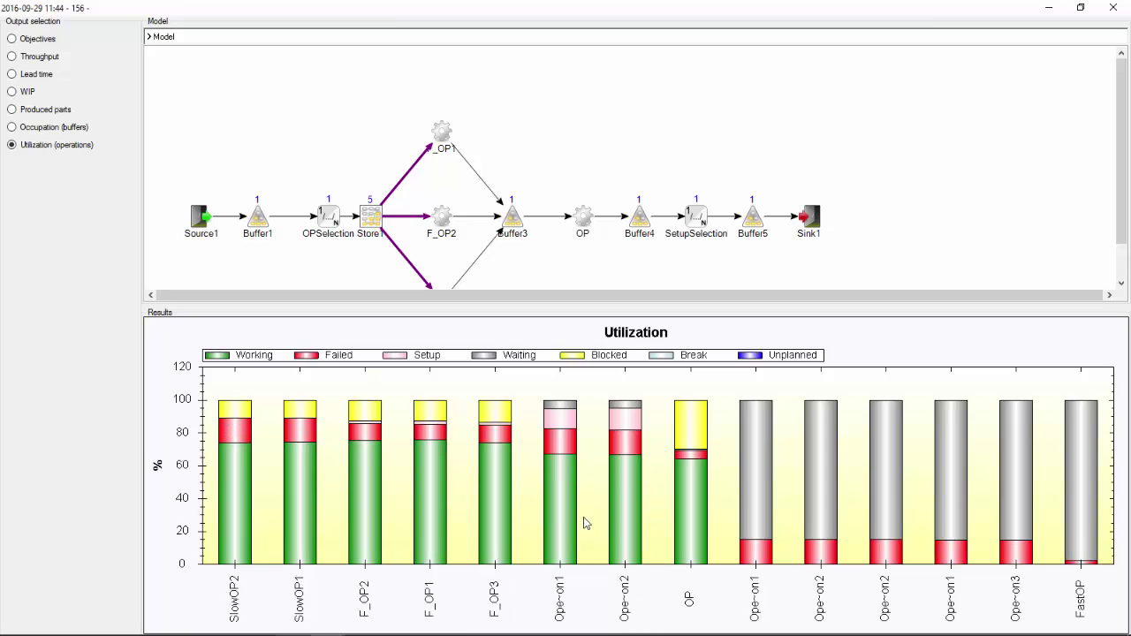
pyautogui.rightClick(466, 498)
pyautogui.moveTo(522, 625)
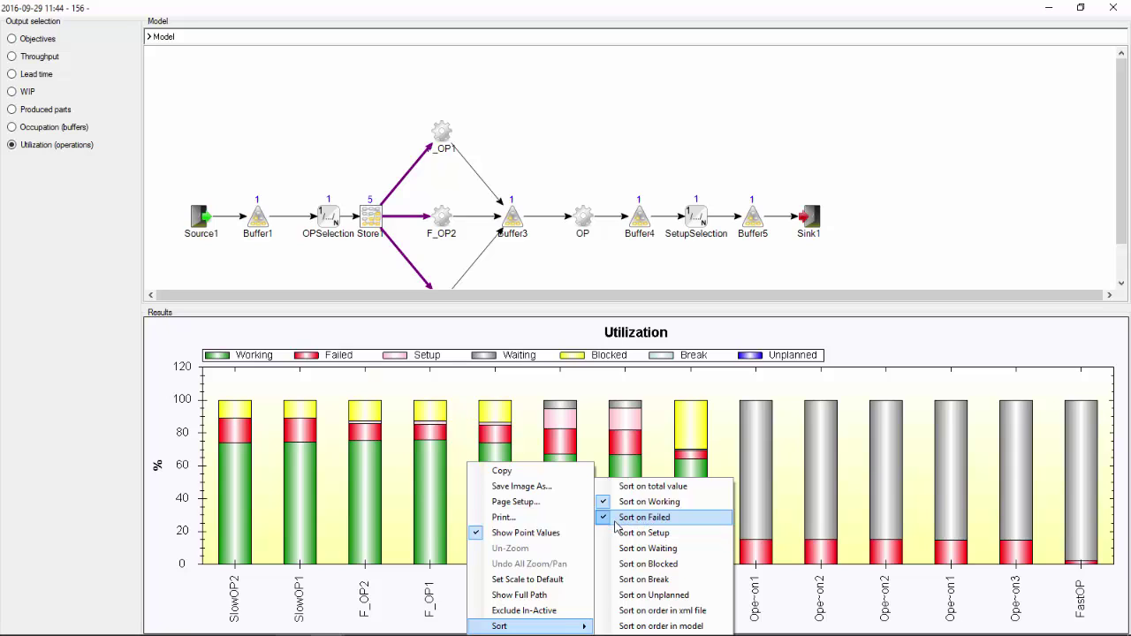
pyautogui.click(636, 625)
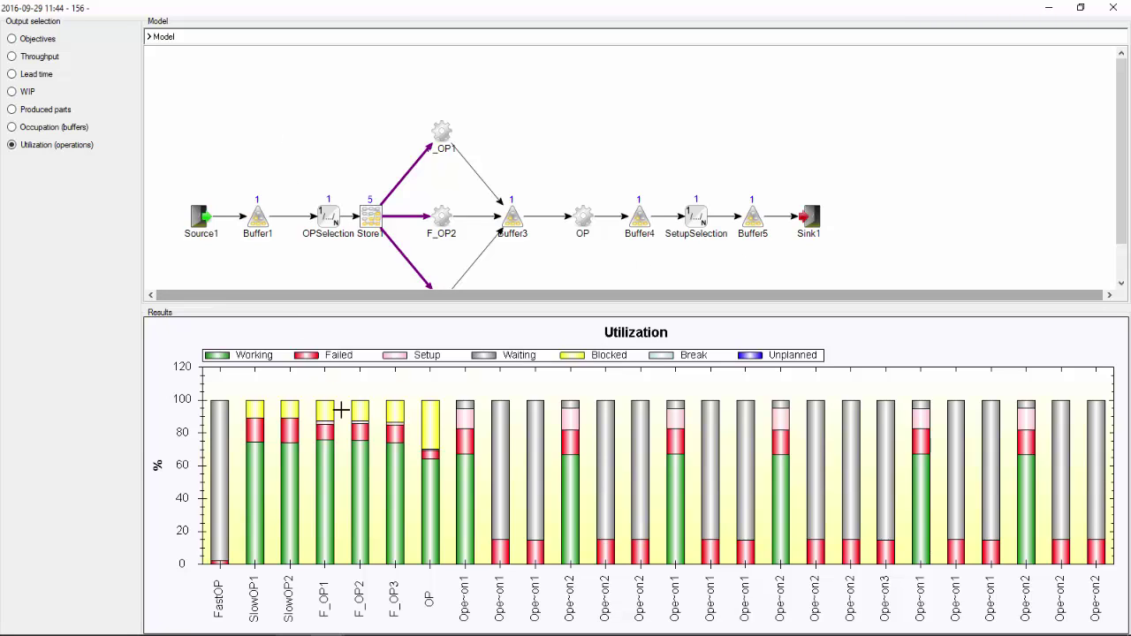
pyautogui.moveTo(323, 537)
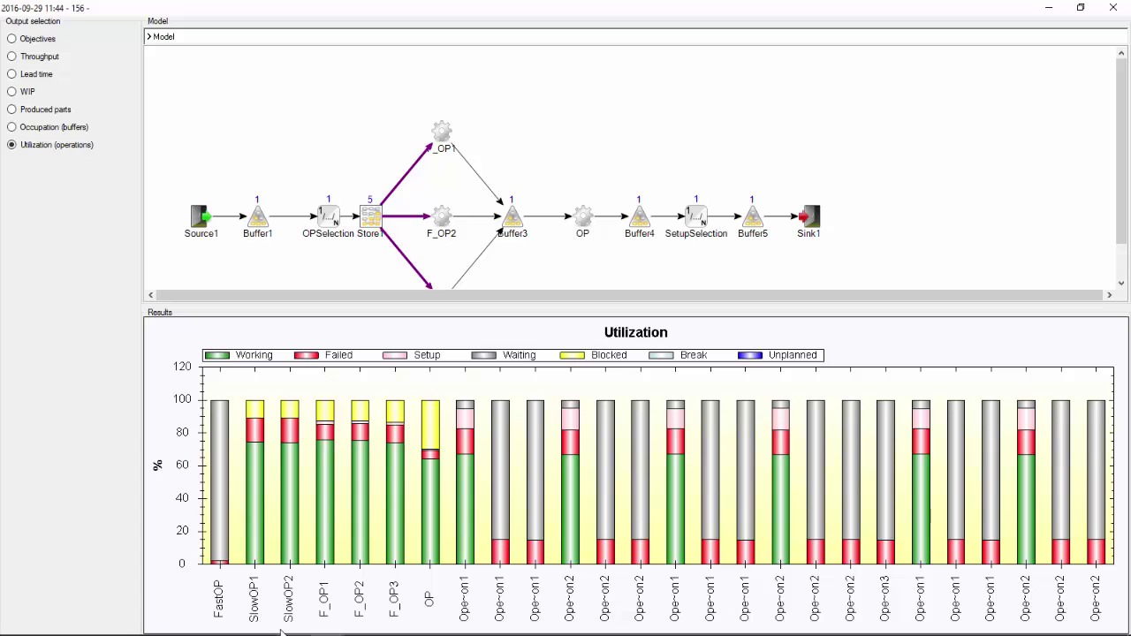
# Step: Inspect the operations inside OPSelection and its ParallelSlowOP1 alternative, and return to the main model
pyautogui.doubleClick(329, 221)
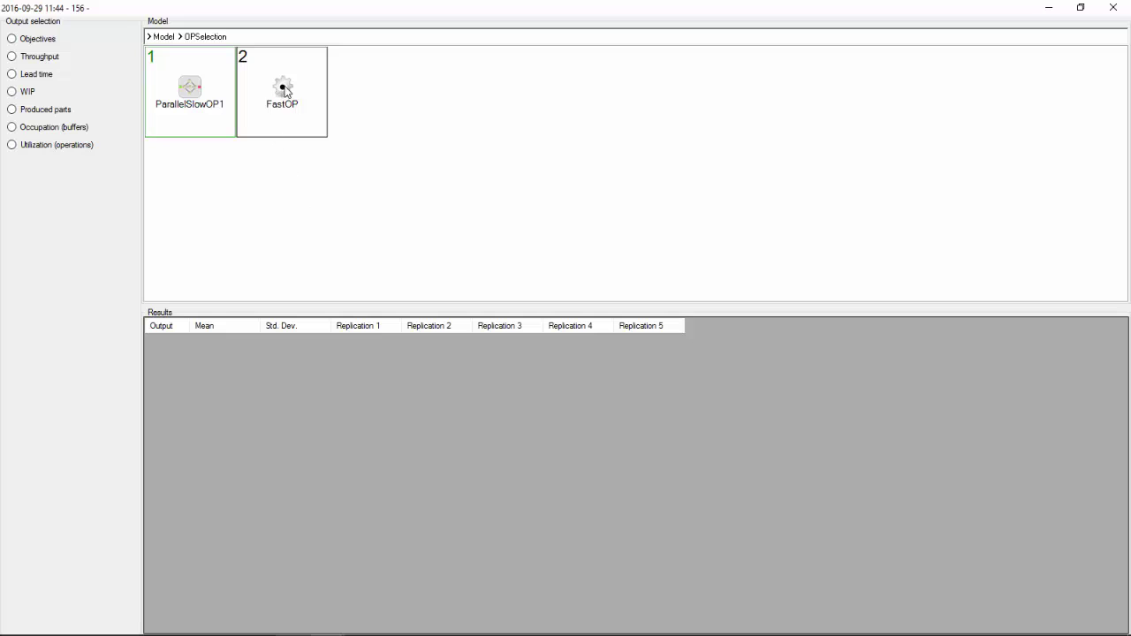
pyautogui.doubleClick(191, 88)
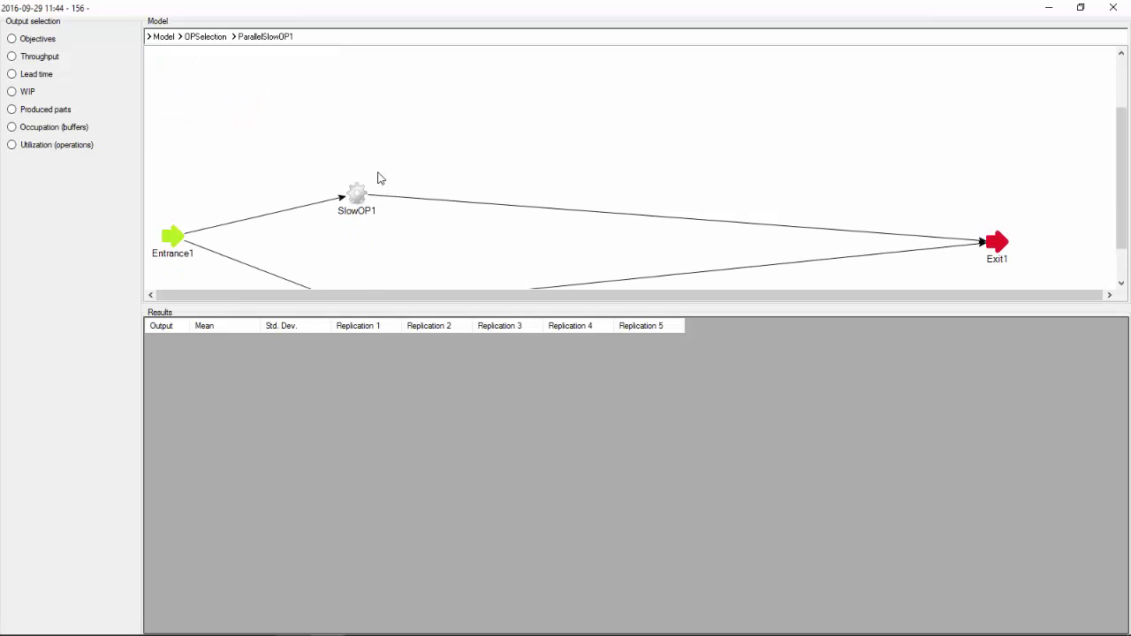
pyautogui.click(163, 38)
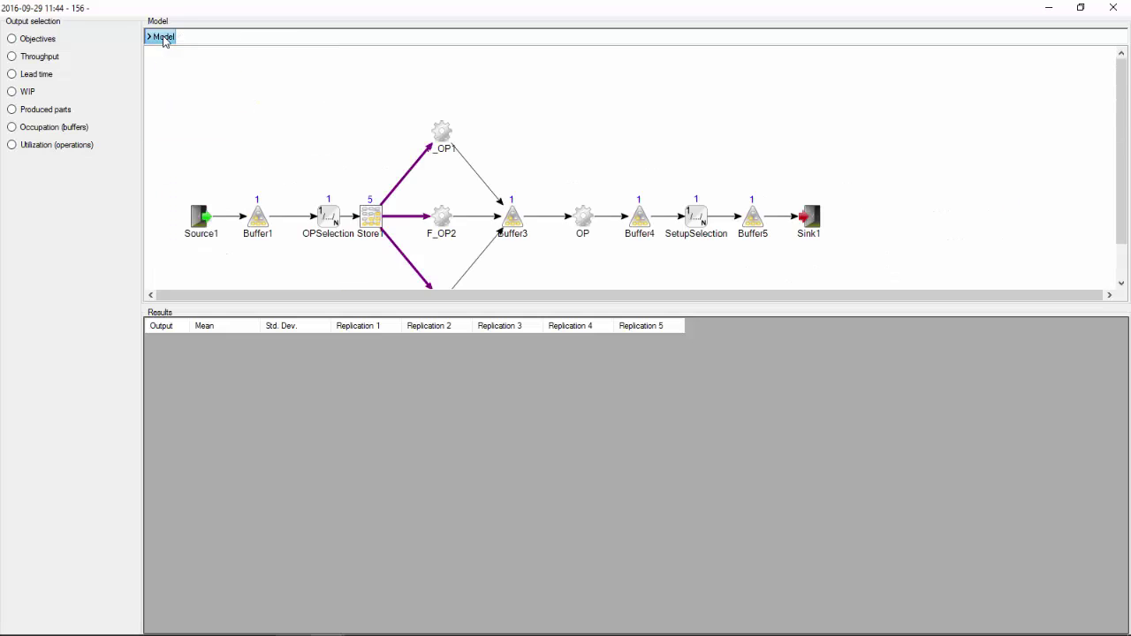
# Step: Display the Utilization chart of the operations again and sort it on order in model
pyautogui.click(12, 145)
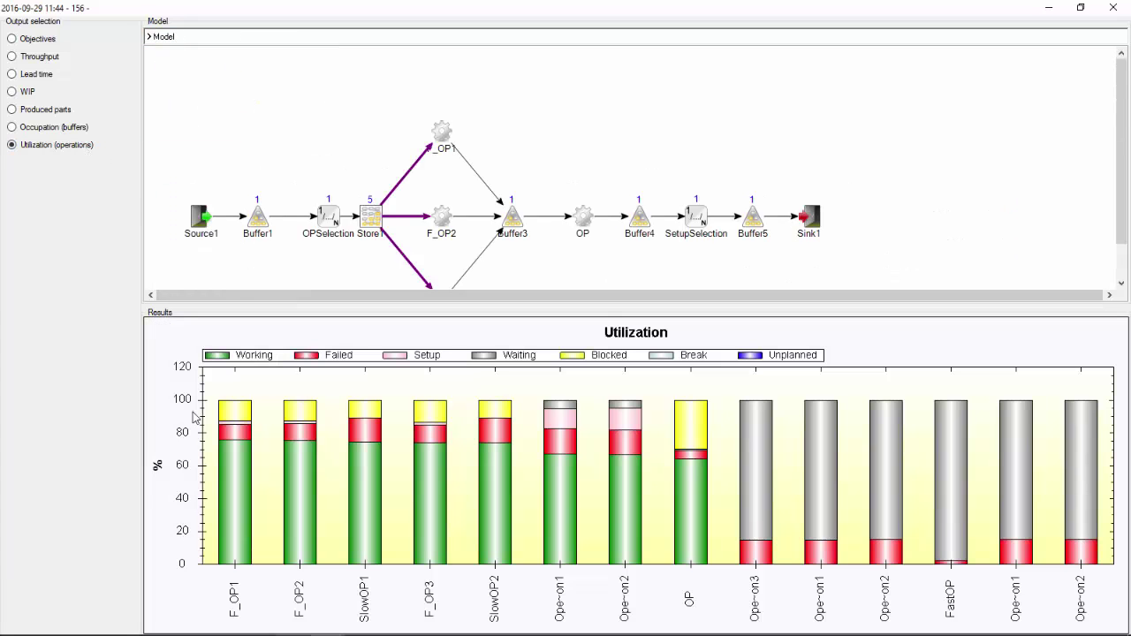
pyautogui.rightClick(330, 497)
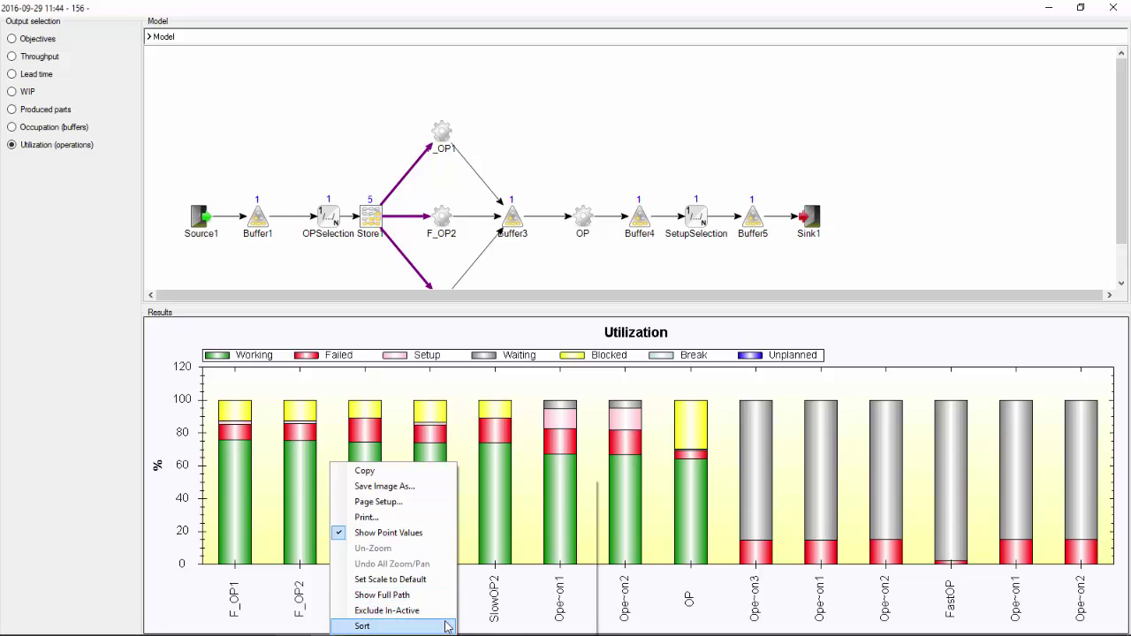
pyautogui.click(512, 624)
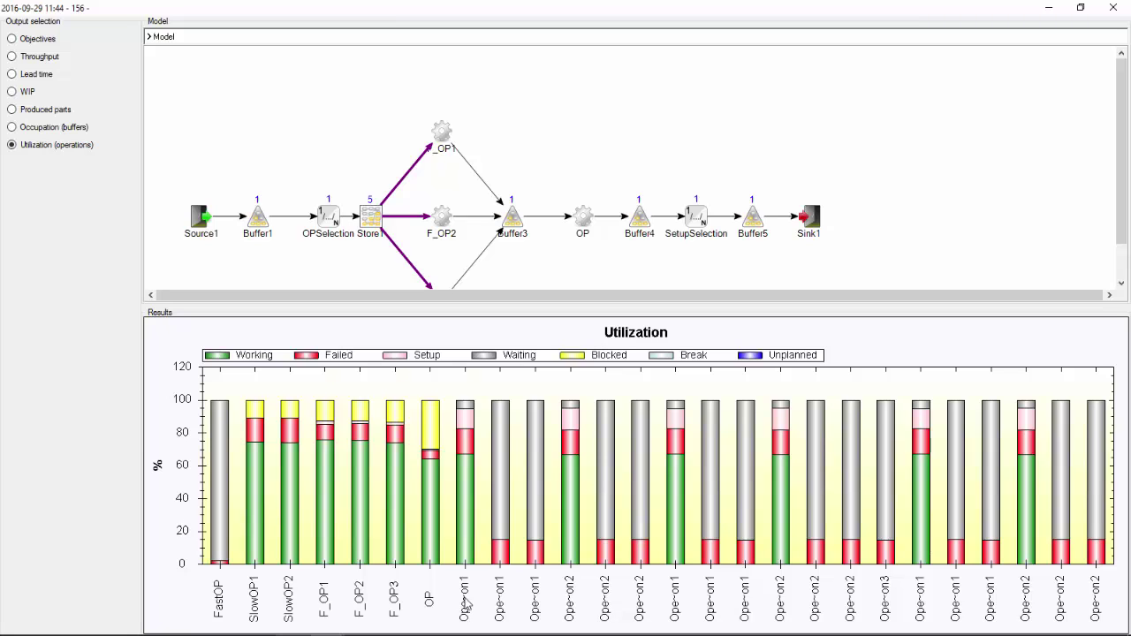
# Step: Show the full path of each operation in the Utilization chart and exclude the inactive operations
pyautogui.rightClick(477, 537)
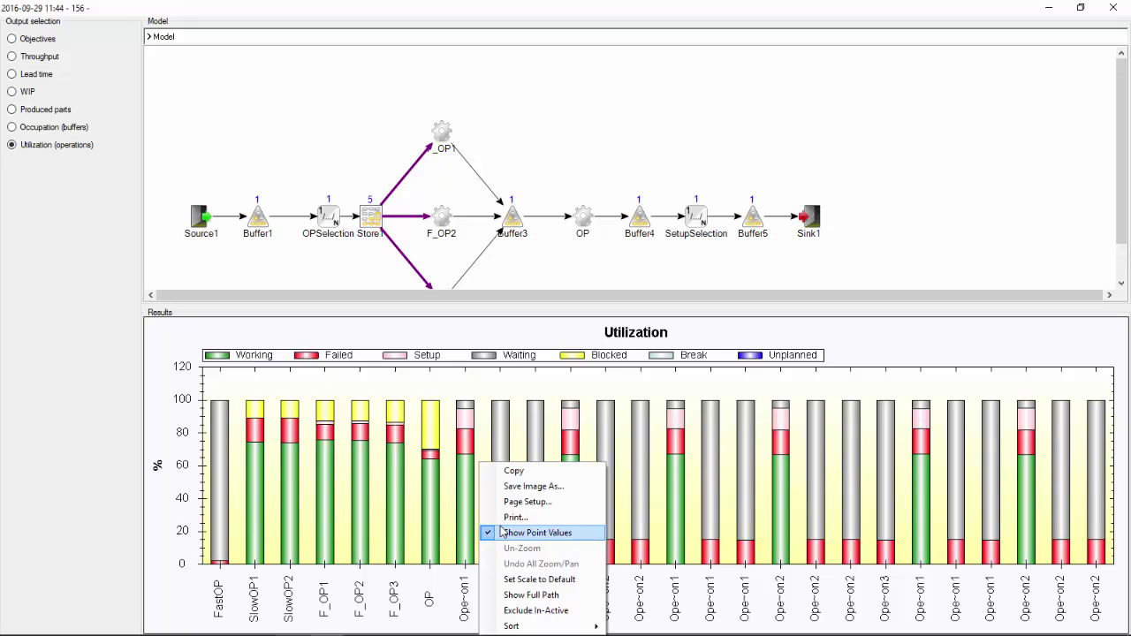
pyautogui.click(518, 597)
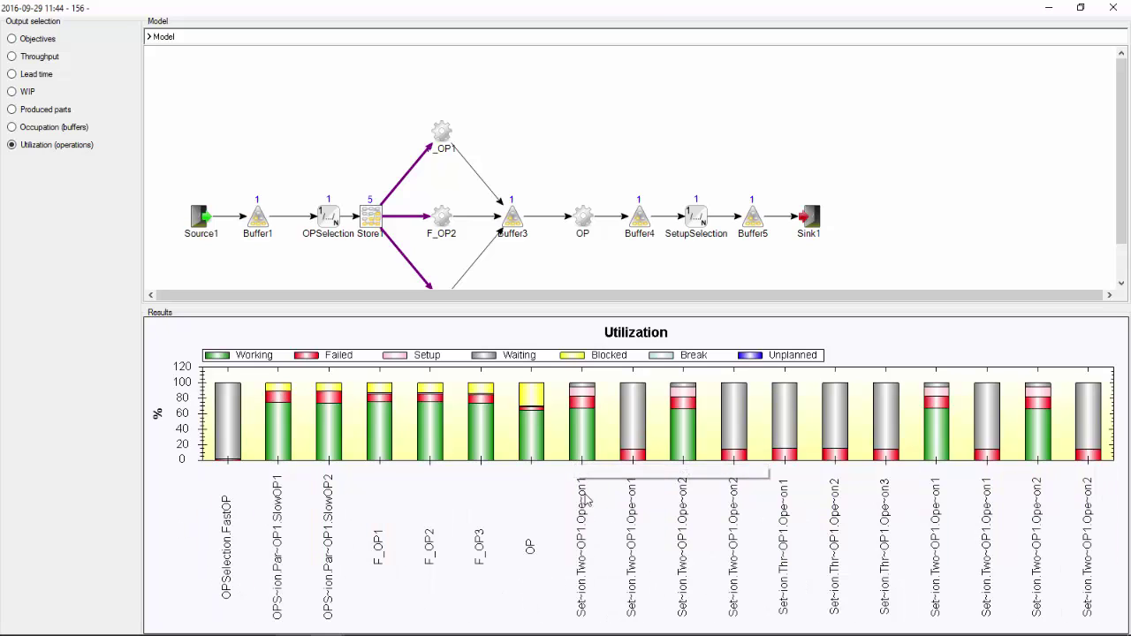
pyautogui.rightClick(551, 495)
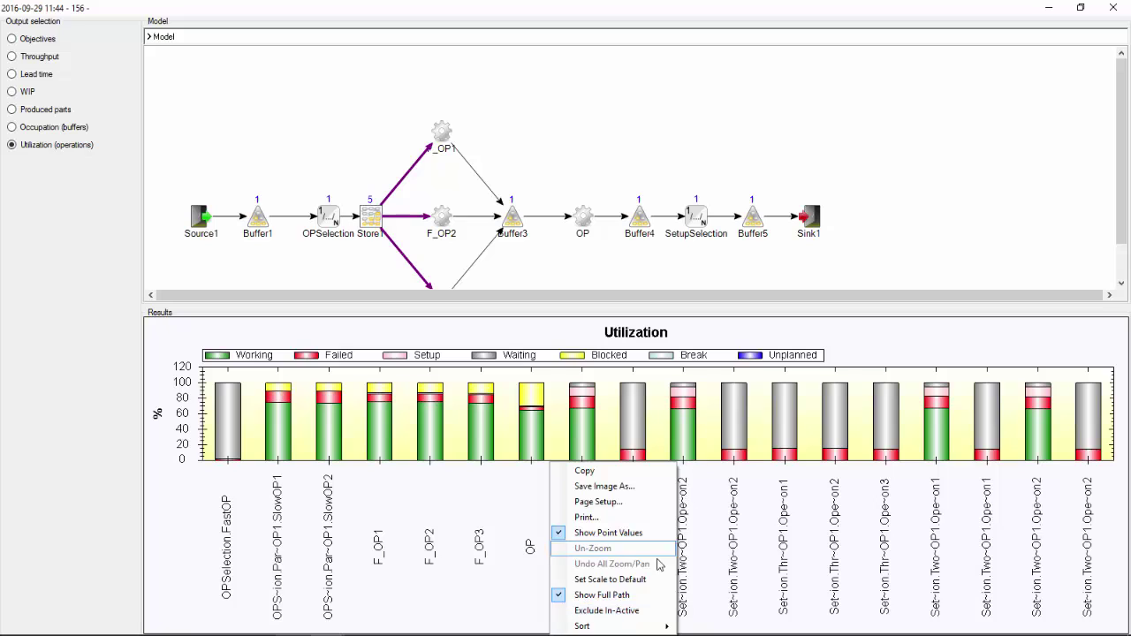
pyautogui.click(615, 612)
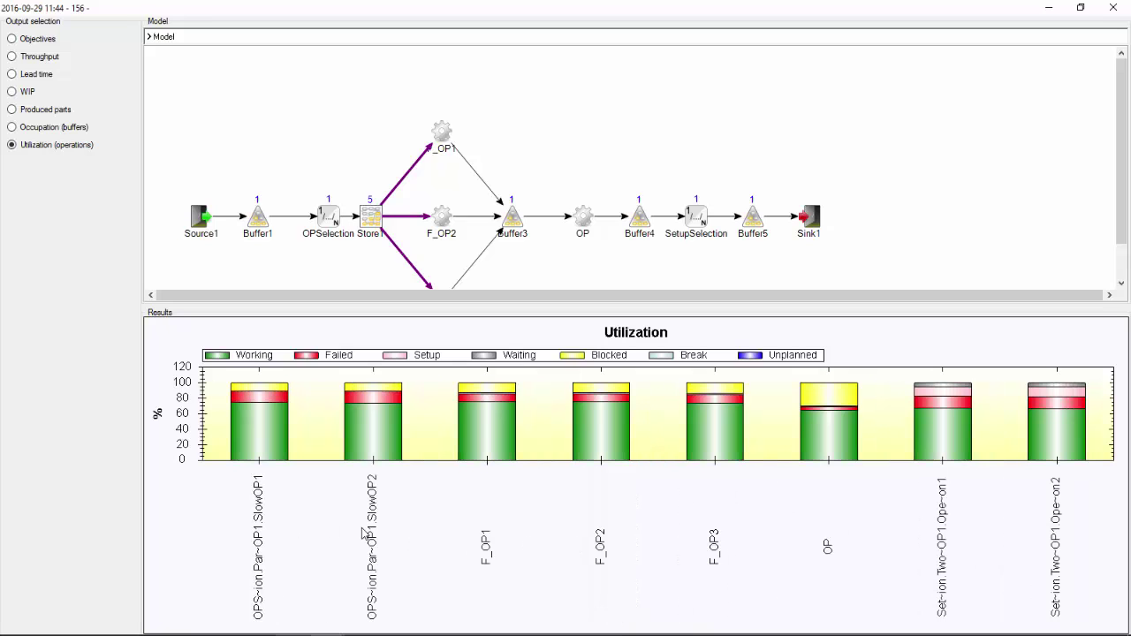
pyautogui.moveTo(233, 419)
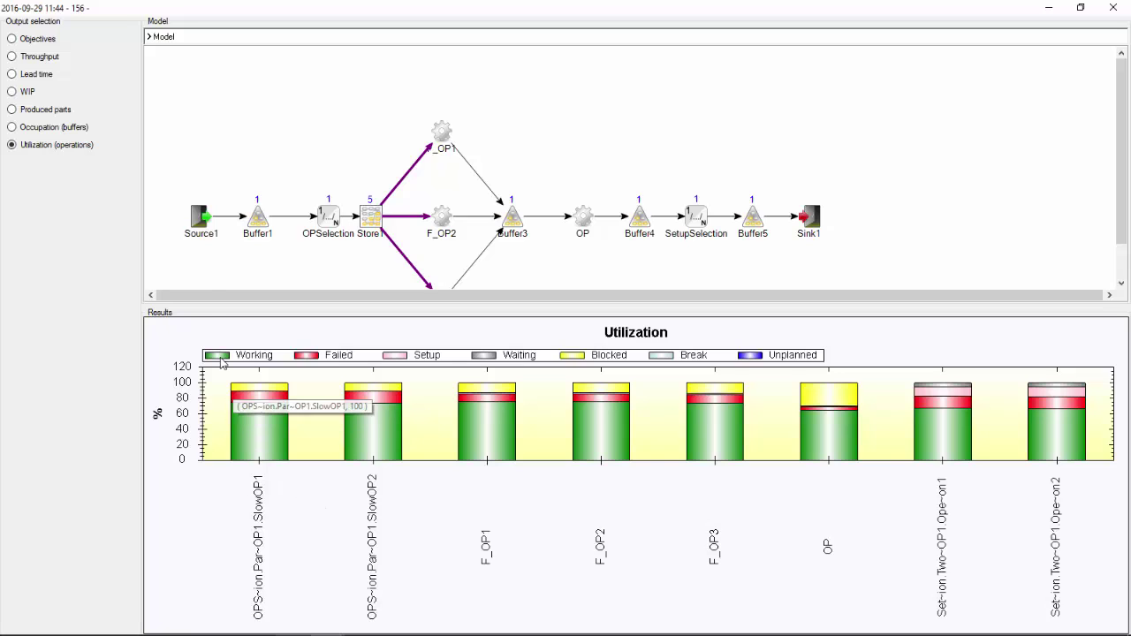